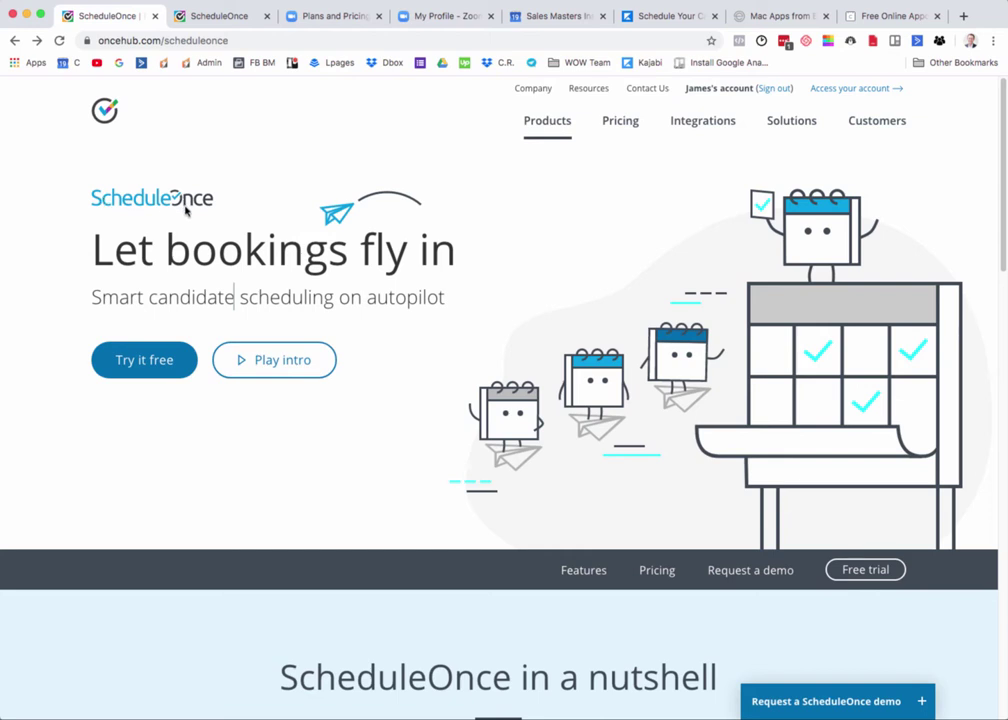
{"action": "left_click_drag", "start_coordinate": [152, 258], "coordinate": [90, 252]}
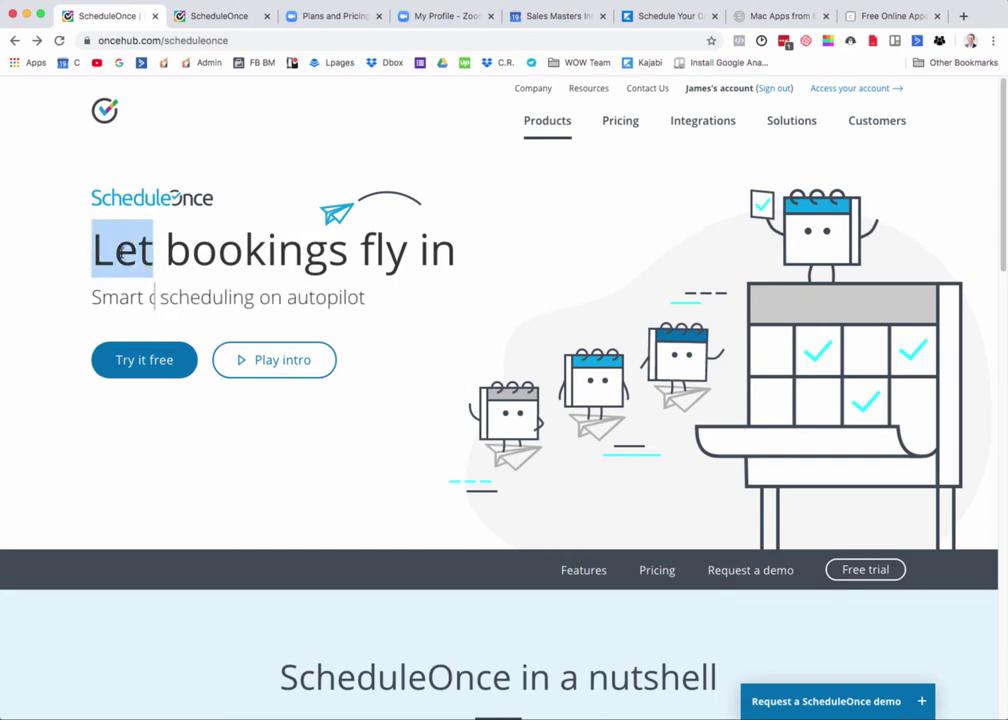
{"action": "left_click", "coordinate": [118, 253]}
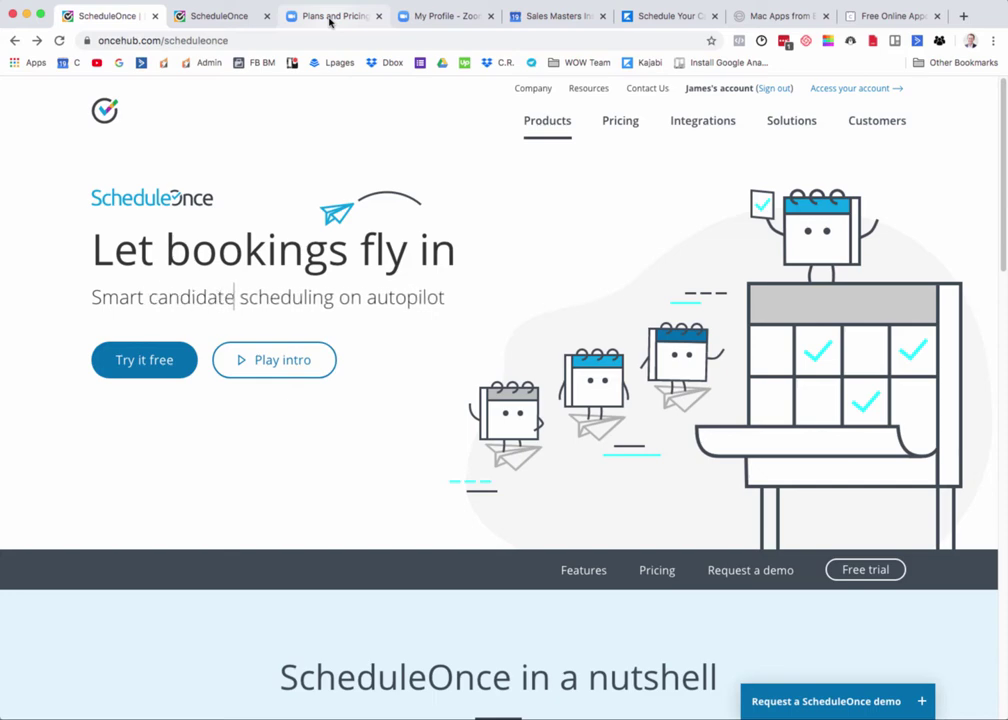
View the booked 30-minute podcast interview's calendar details, including its conferencing information, and return to the ScheduleOnce page.
{"action": "key", "text": "super+Tab"}
{"action": "key", "text": "super+Tab"}
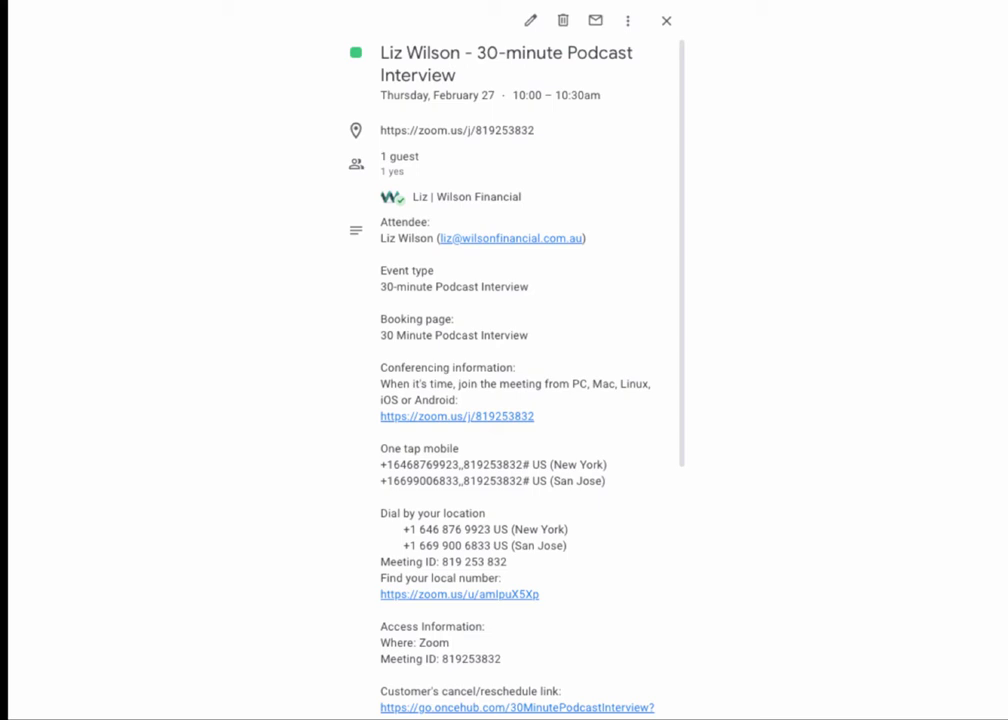
{"action": "key", "text": "super+Tab"}
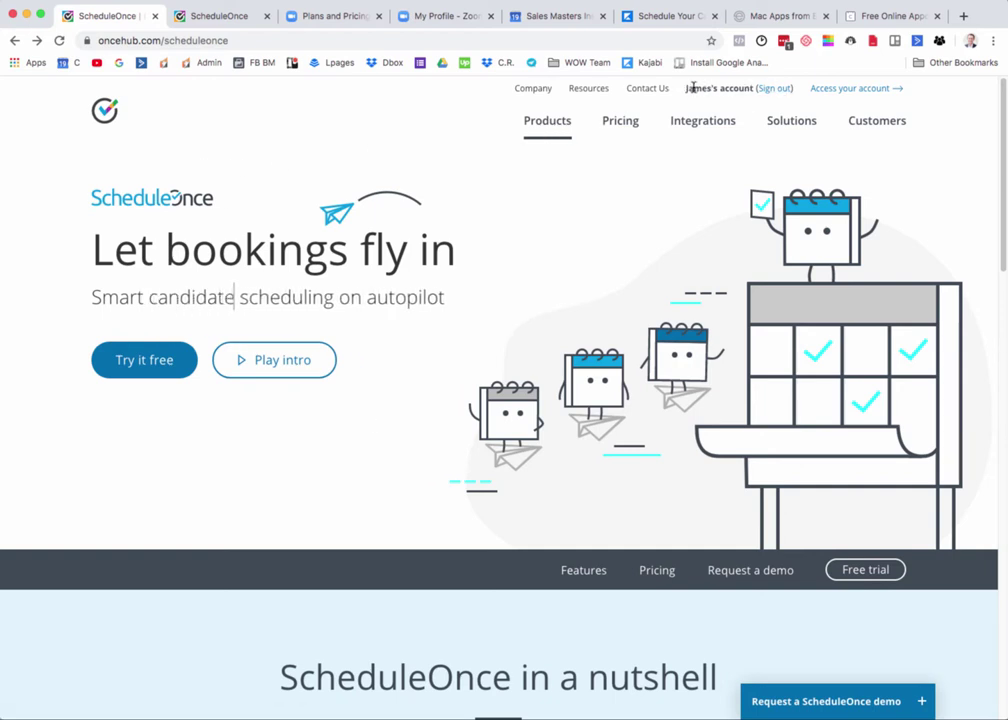
Open OnceHub's pricing page and check the starting monthly price for ScheduleOnce.
{"action": "left_click_drag", "start_coordinate": [686, 89], "coordinate": [750, 87]}
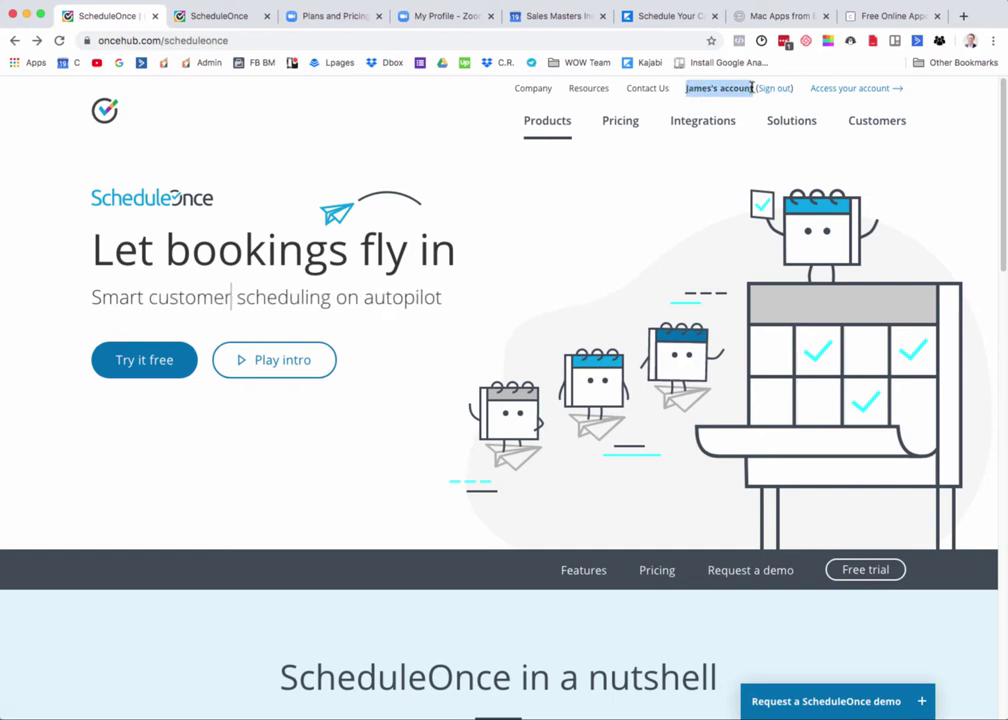
{"action": "mouse_move", "coordinate": [800, 122]}
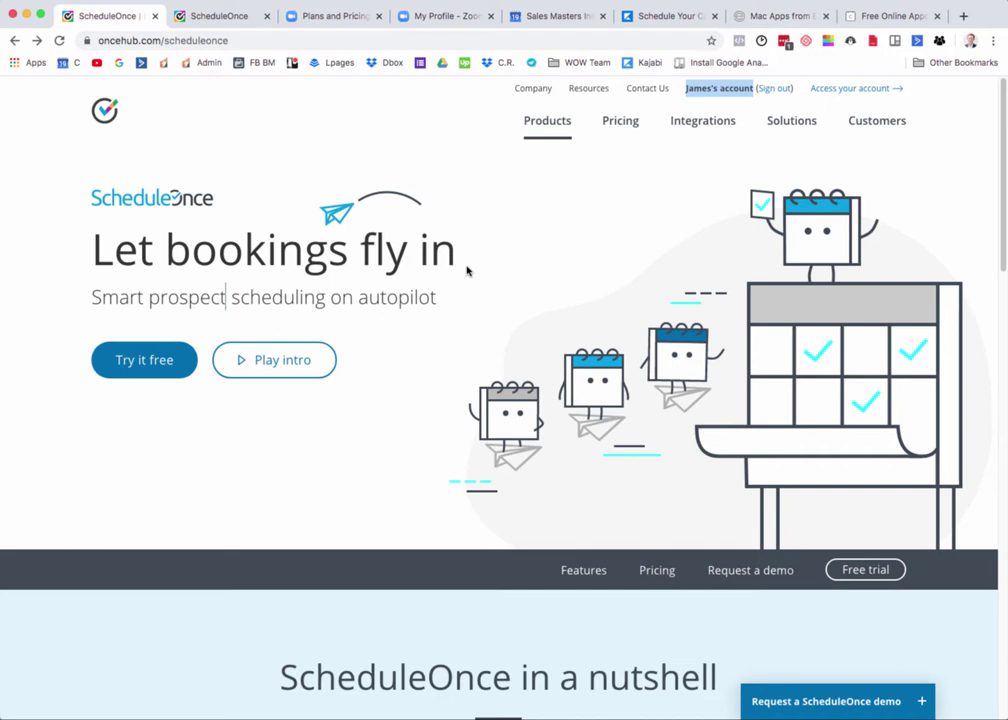
{"action": "left_click", "coordinate": [618, 124]}
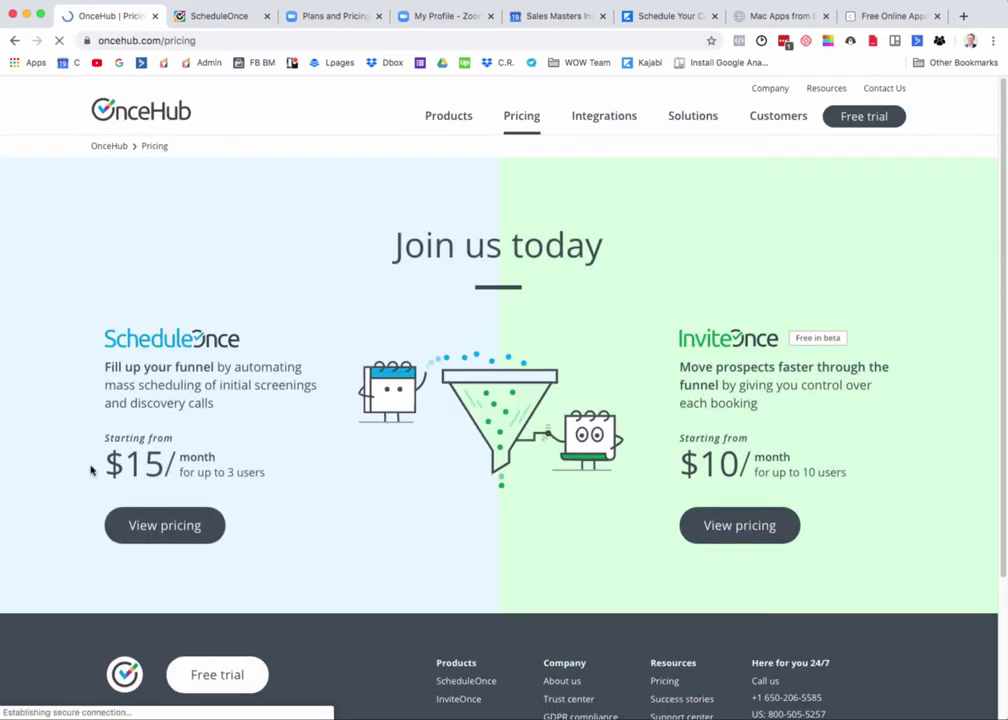
{"action": "left_click_drag", "start_coordinate": [106, 463], "coordinate": [164, 465]}
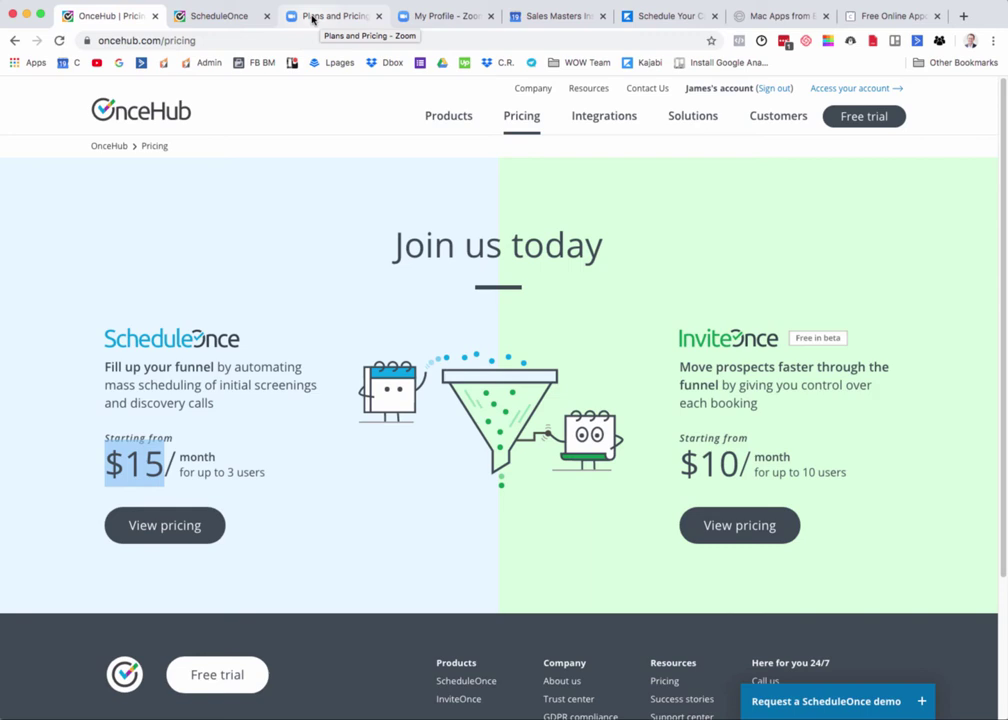
Go to the setup configuration in the ScheduleOnce account and open the owner's personal booking page.
{"action": "left_click", "coordinate": [216, 17]}
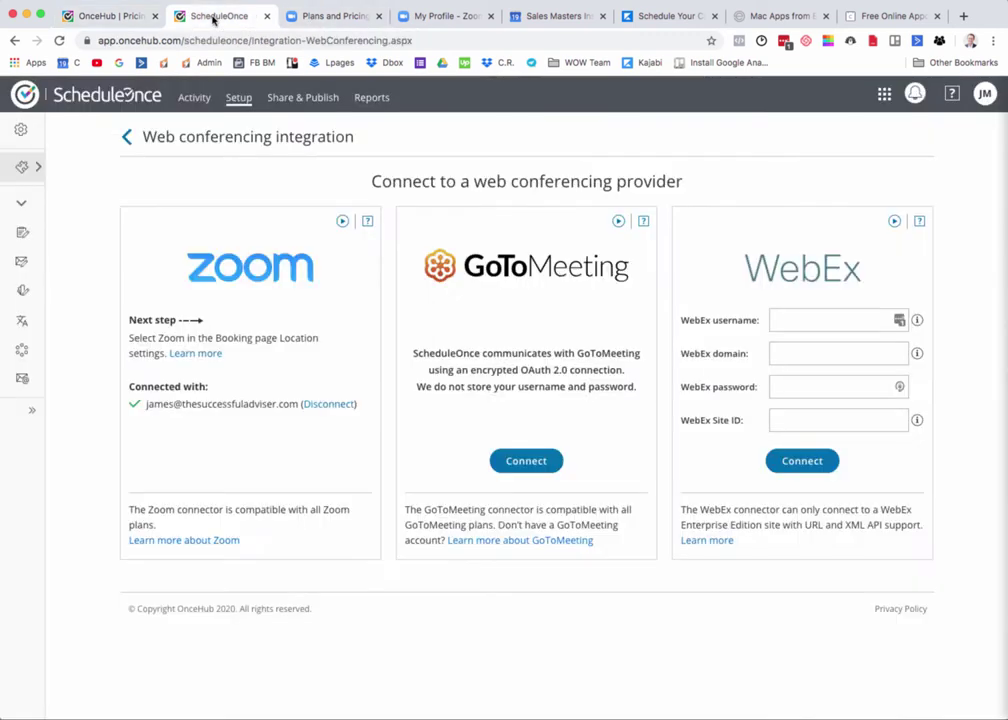
{"action": "mouse_move", "coordinate": [40, 157]}
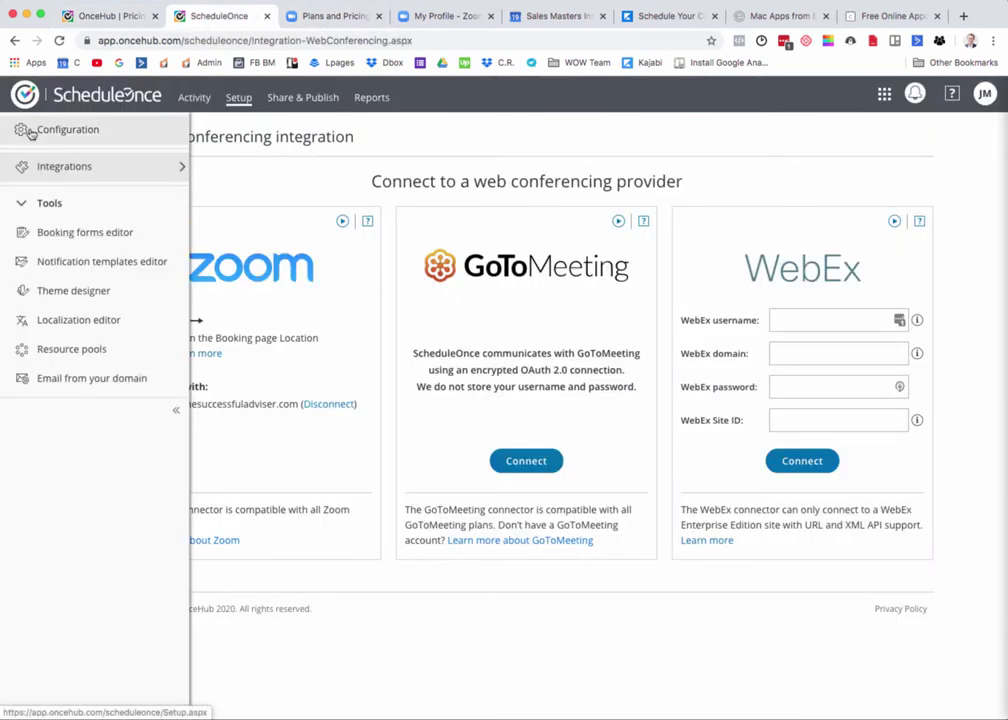
{"action": "left_click", "coordinate": [240, 98]}
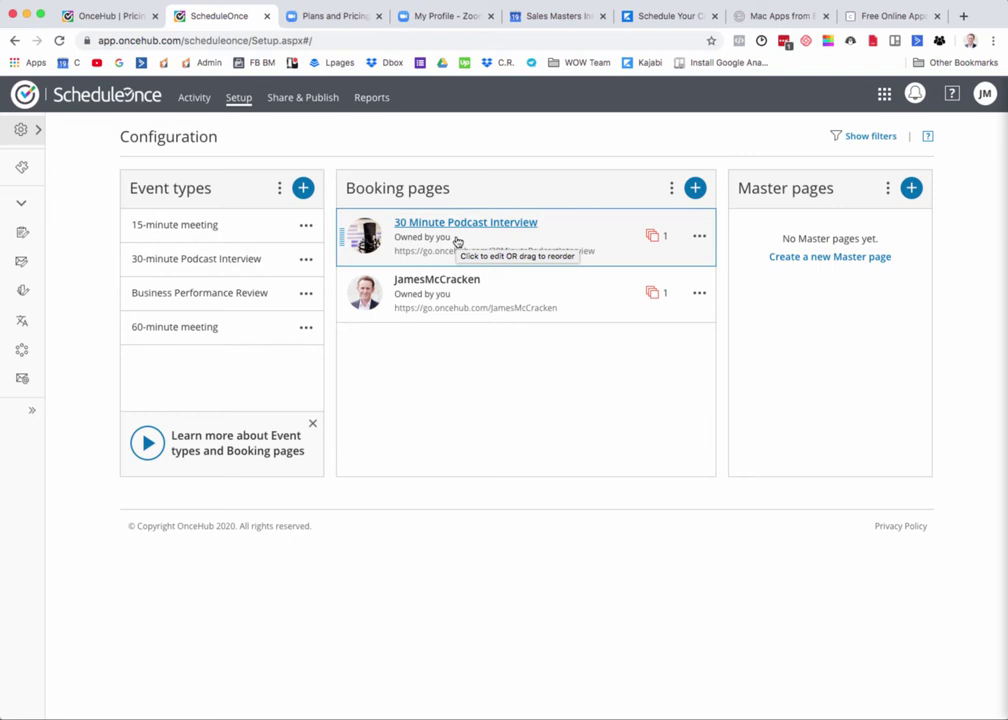
{"action": "left_click", "coordinate": [474, 295]}
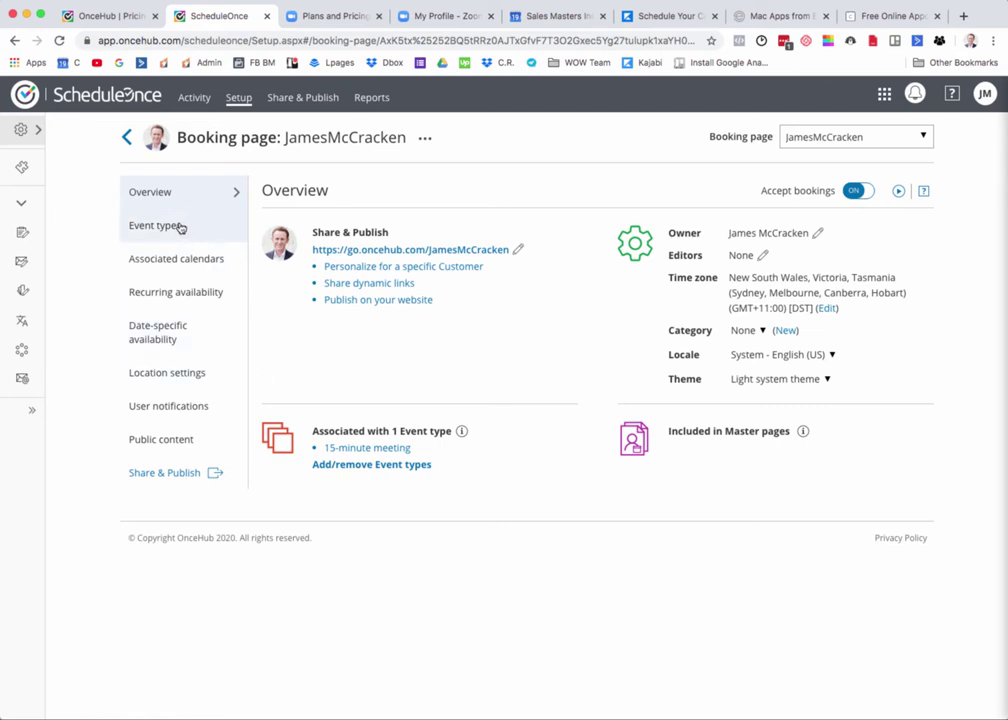
View the booking page's primary settings and close them without making changes.
{"action": "left_click", "coordinate": [424, 139]}
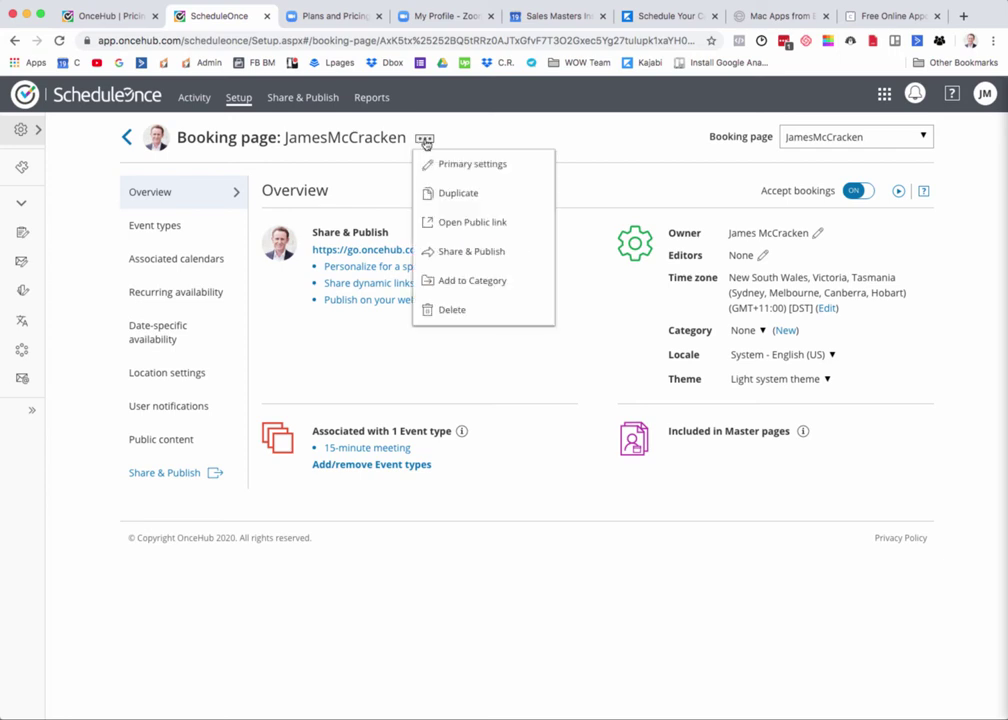
{"action": "left_click", "coordinate": [447, 162]}
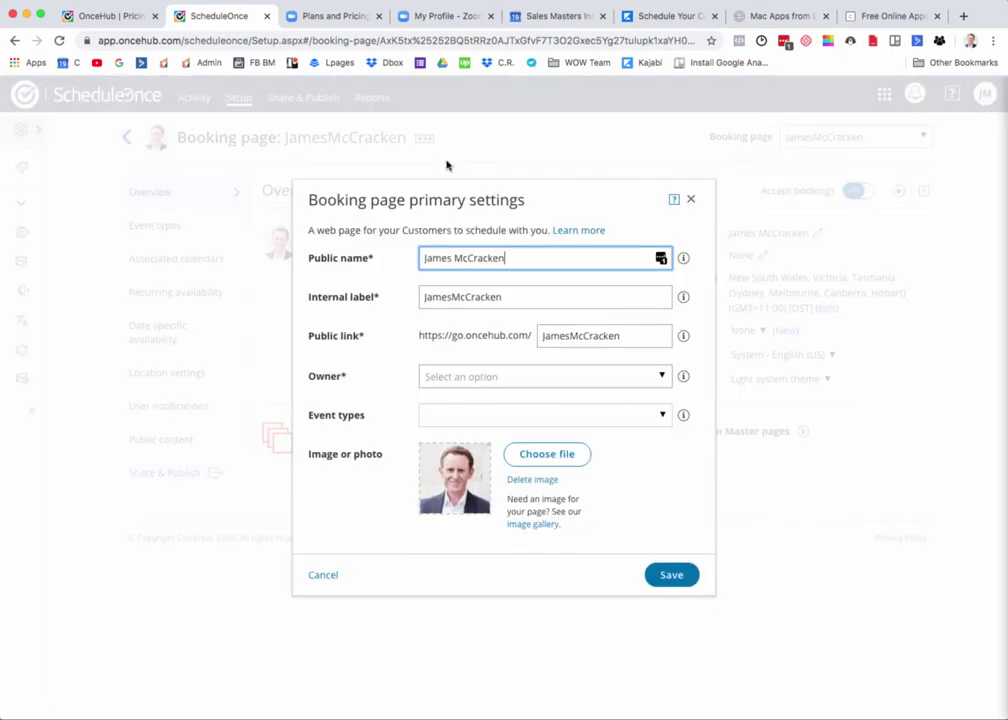
{"action": "left_click", "coordinate": [690, 199]}
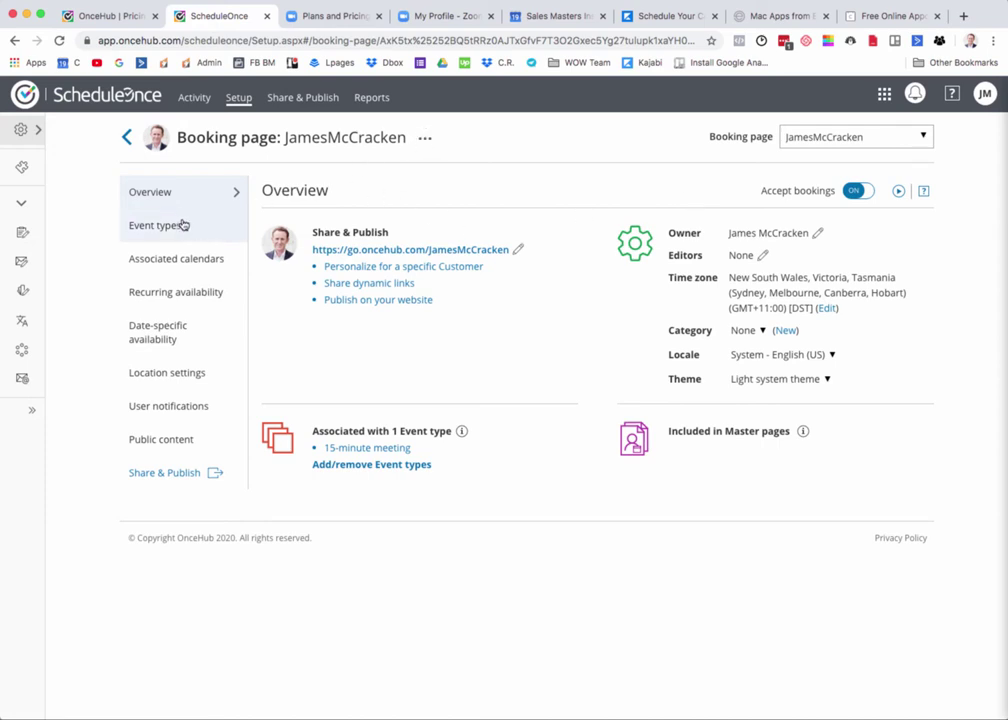
Review the booking page's event types and its associated calendars, including the account from which busy time is retrieved.
{"action": "mouse_move", "coordinate": [20, 206]}
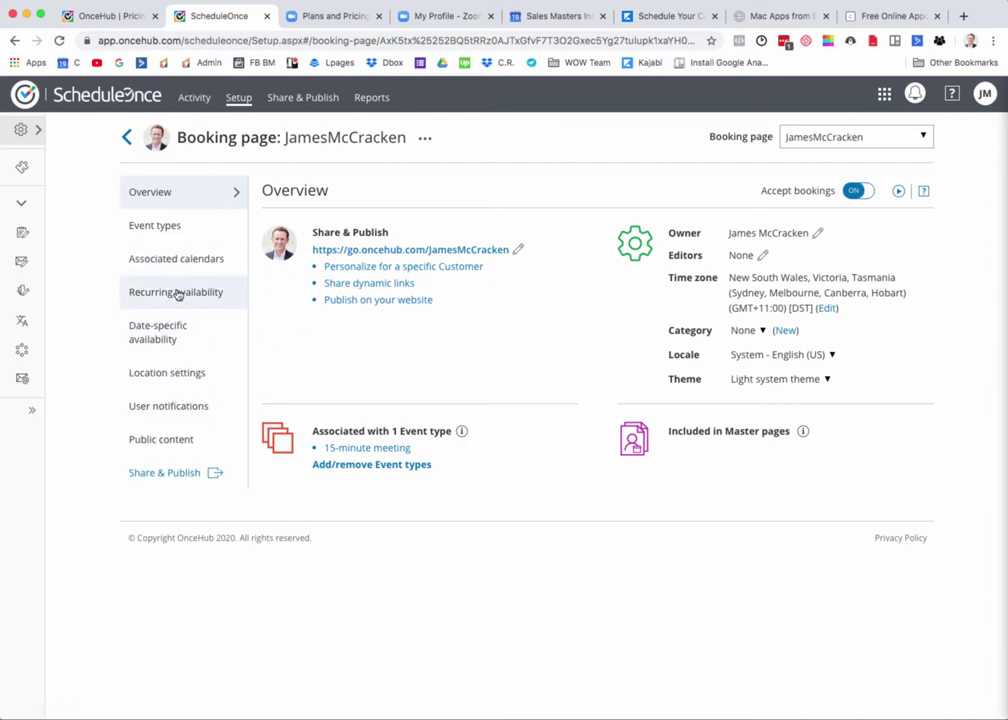
{"action": "left_click", "coordinate": [184, 232]}
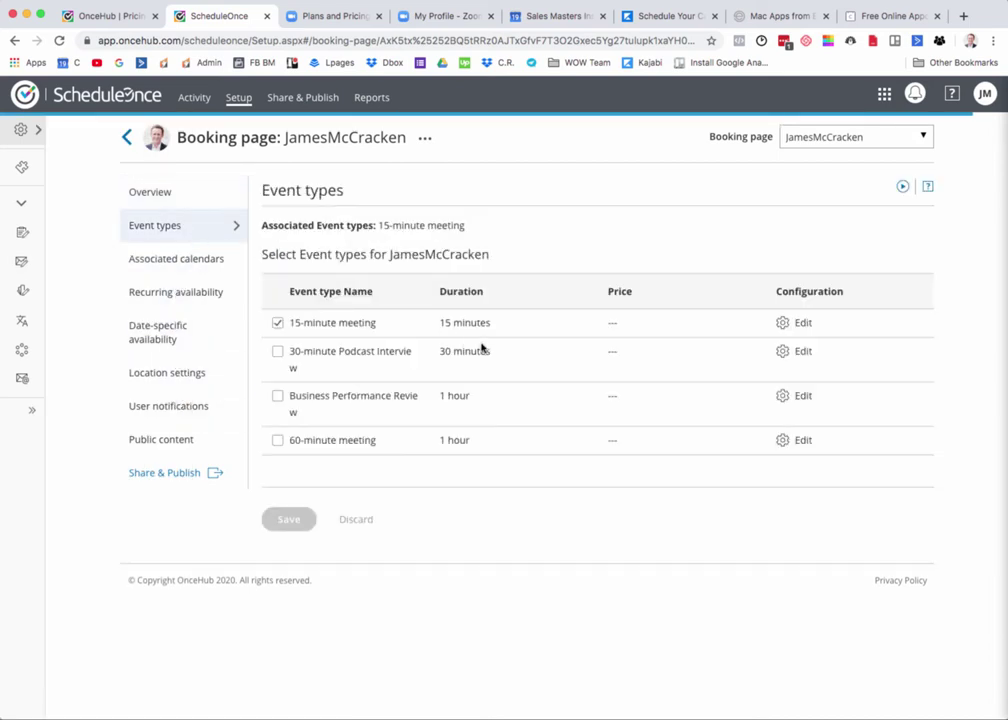
{"action": "left_click", "coordinate": [198, 262]}
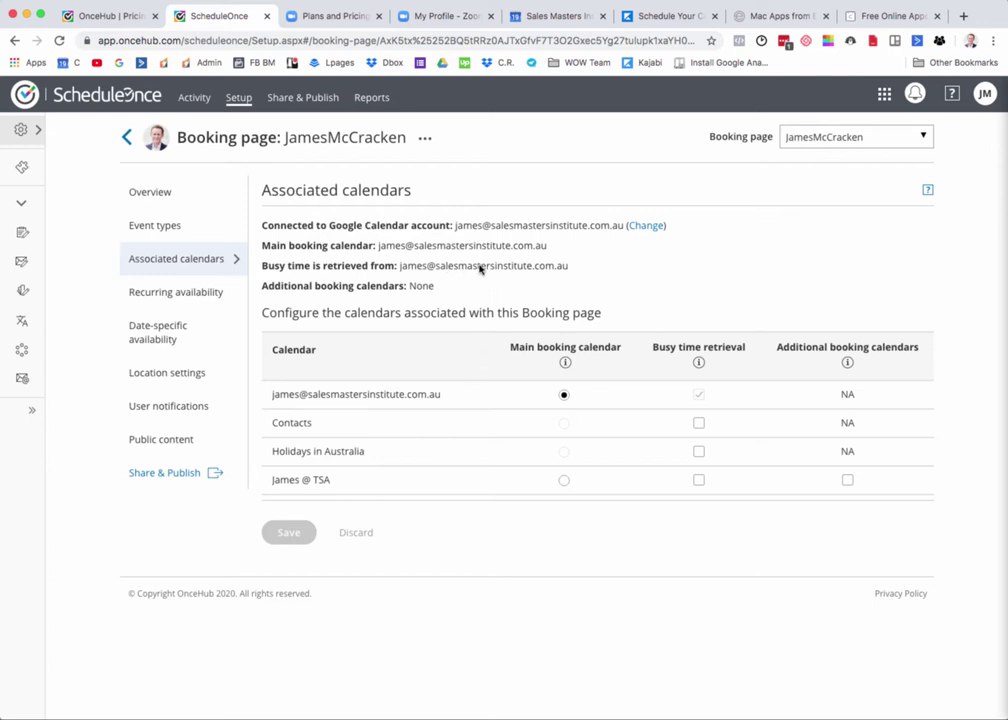
{"action": "left_click_drag", "start_coordinate": [566, 267], "coordinate": [436, 270]}
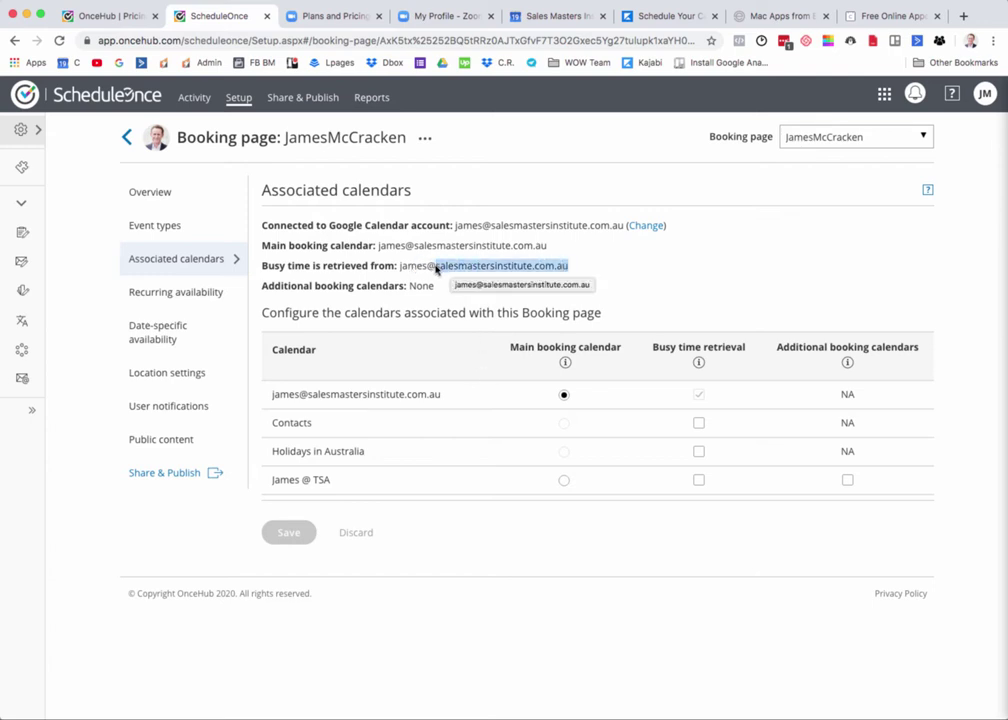
{"action": "left_click", "coordinate": [418, 362]}
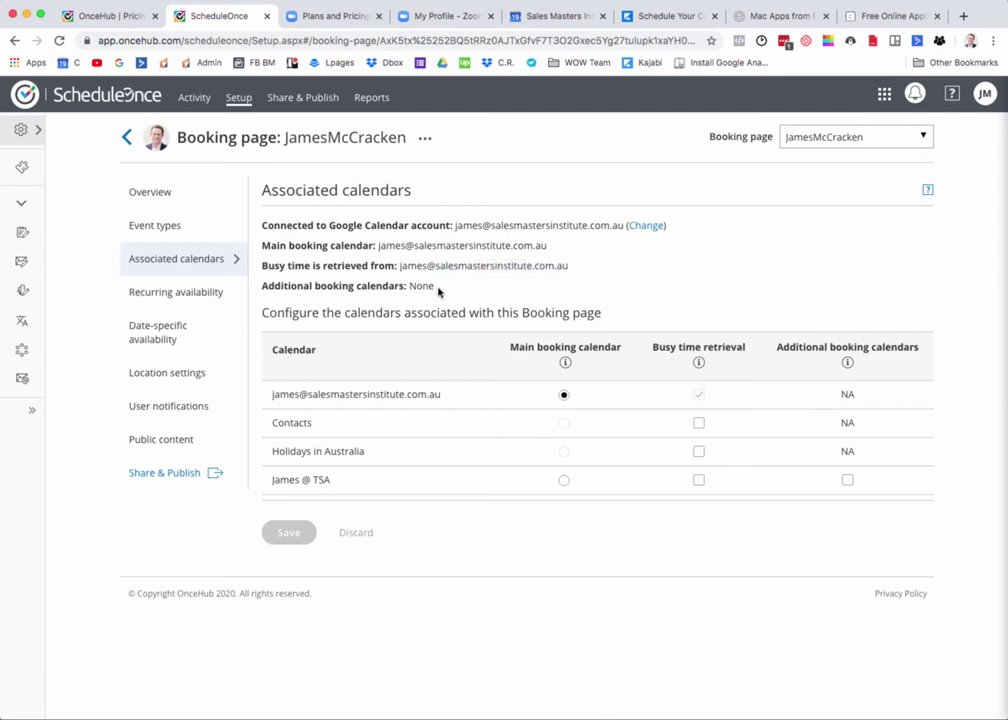
{"action": "left_click_drag", "start_coordinate": [574, 265], "coordinate": [436, 266]}
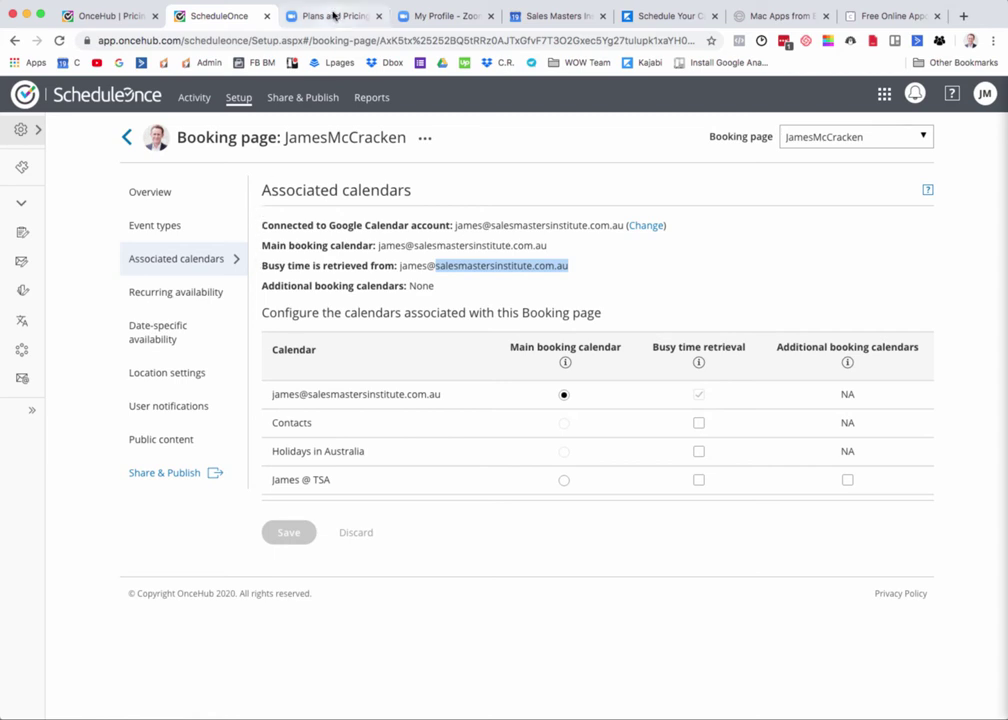
Review the Basic plan on Zoom's pricing page, checking its price, one-to-one meeting allowance and group meeting time limit.
{"action": "left_click", "coordinate": [334, 15]}
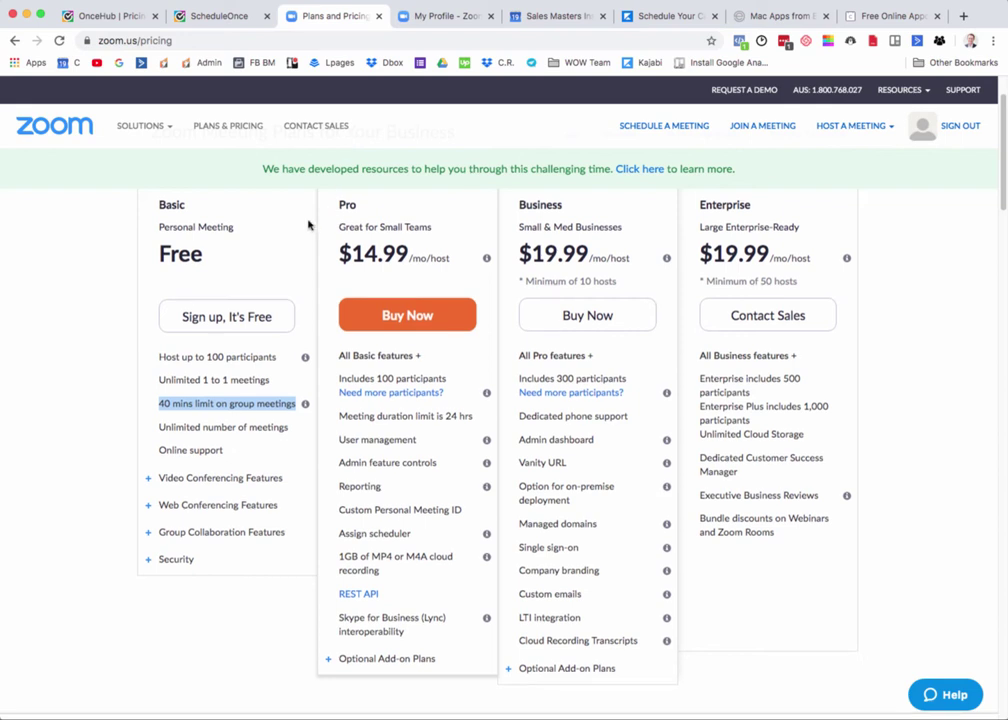
{"action": "left_click", "coordinate": [149, 234]}
{"action": "left_click_drag", "start_coordinate": [160, 252], "coordinate": [200, 255]}
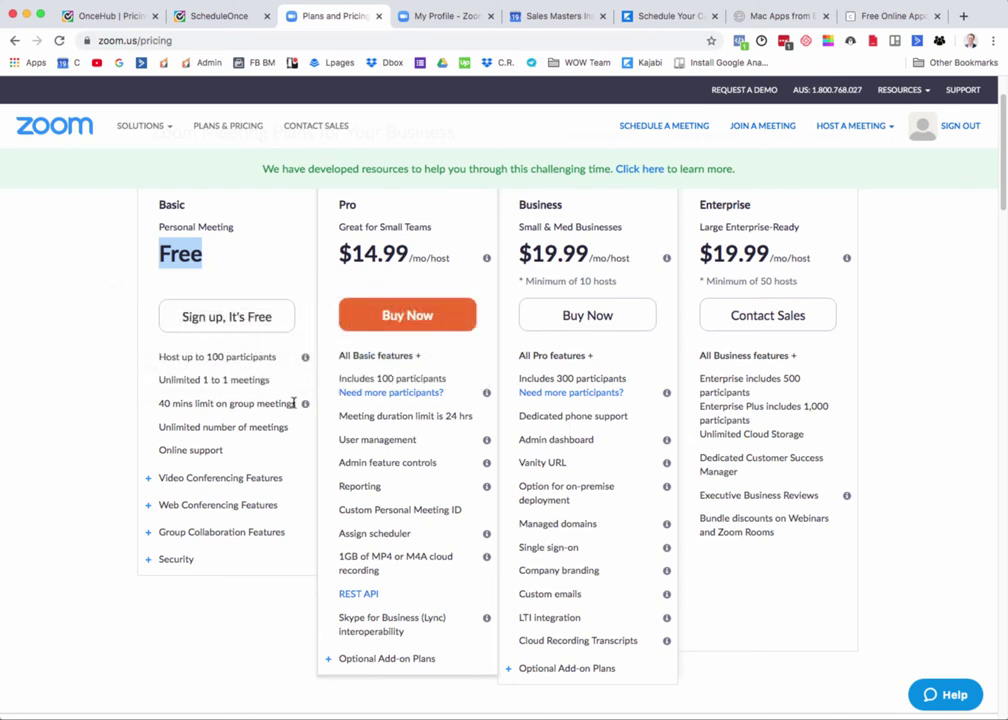
{"action": "left_click_drag", "start_coordinate": [296, 403], "coordinate": [160, 401]}
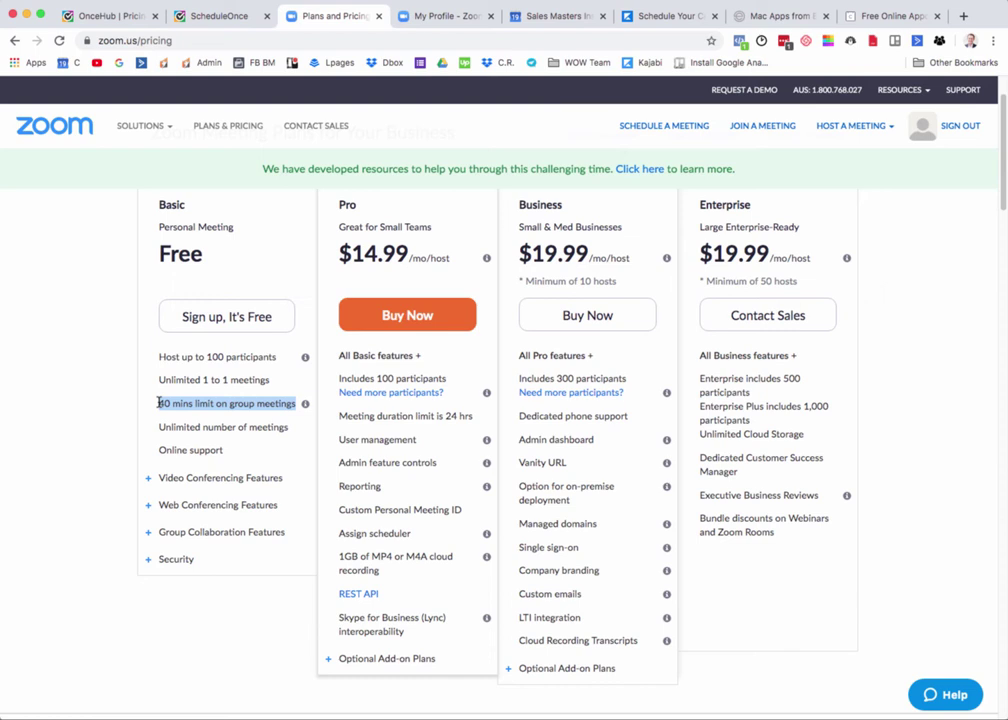
{"action": "left_click", "coordinate": [157, 402]}
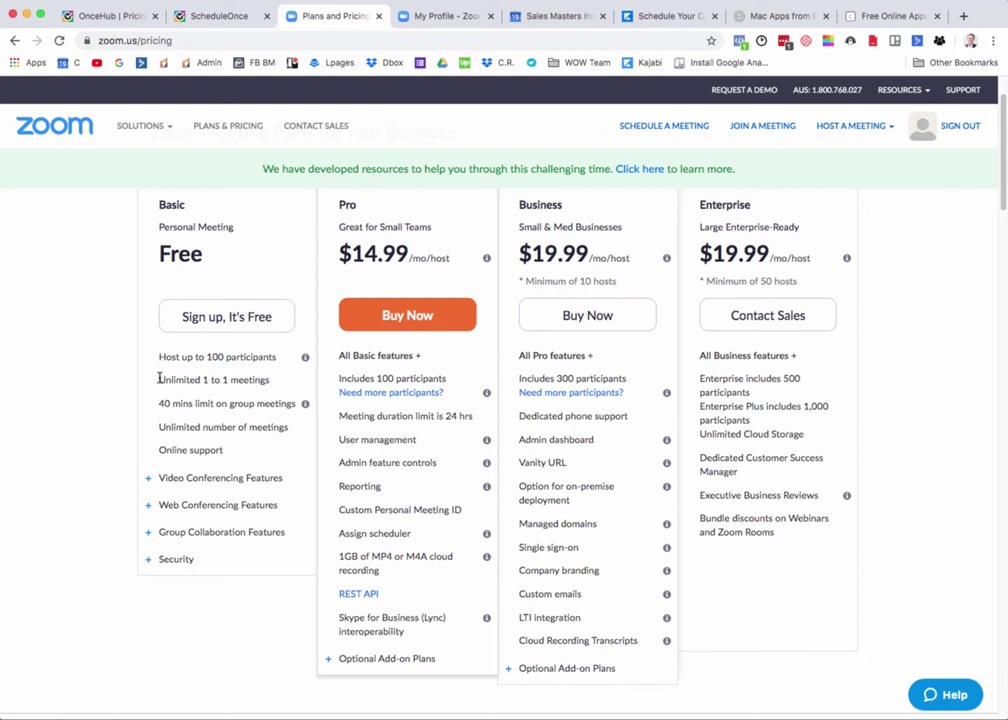
{"action": "left_click_drag", "start_coordinate": [159, 379], "coordinate": [269, 380]}
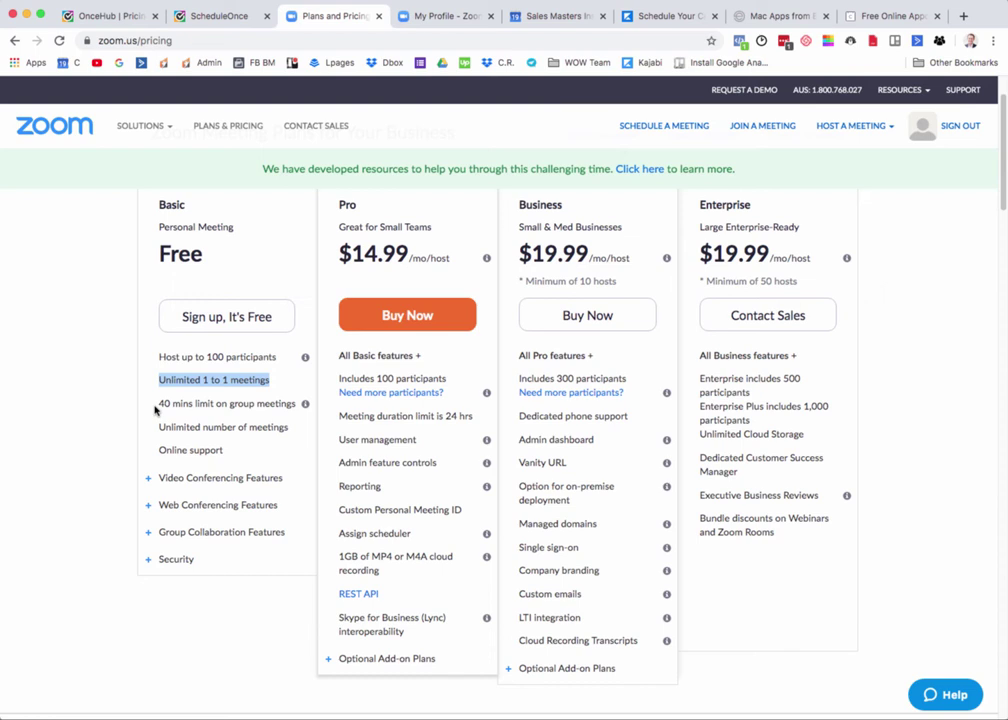
{"action": "left_click", "coordinate": [215, 400]}
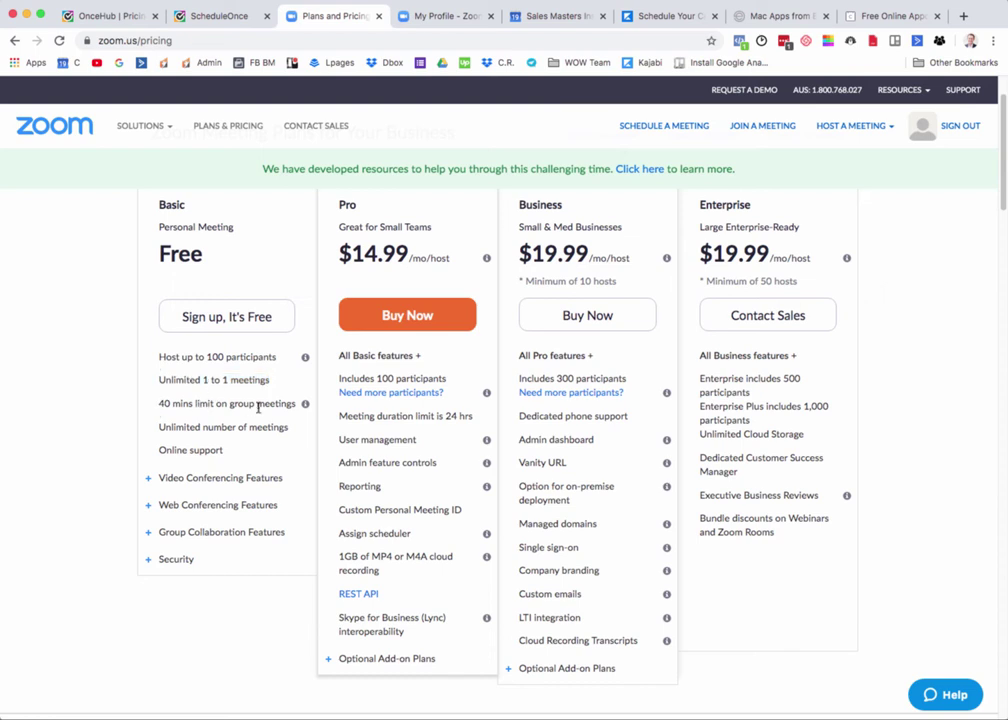
{"action": "left_click_drag", "start_coordinate": [293, 404], "coordinate": [156, 404]}
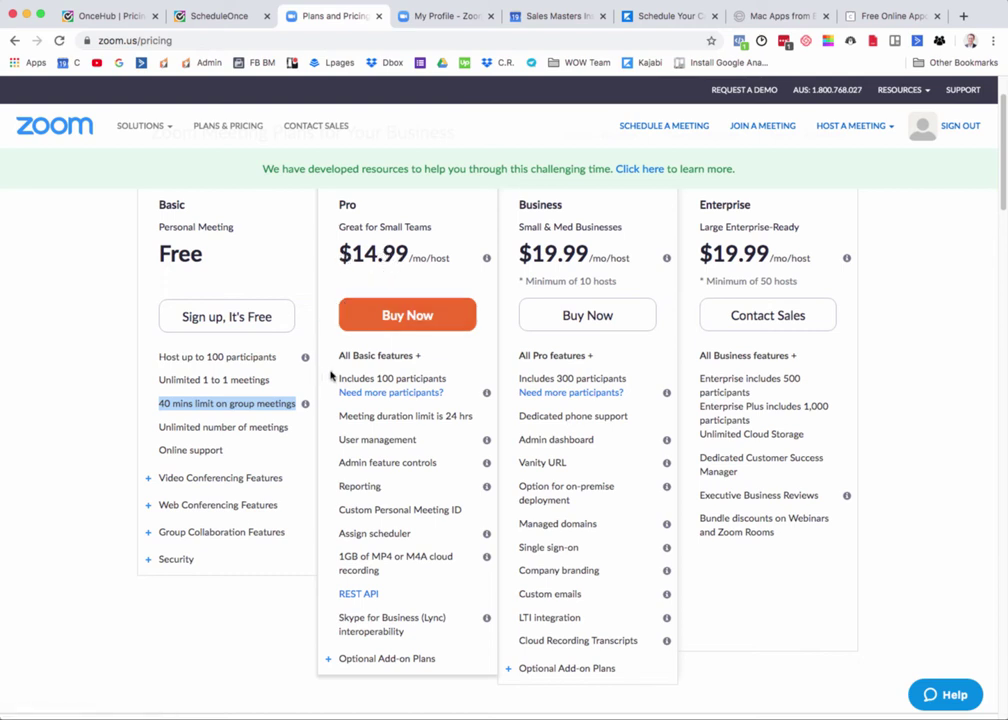
Examine the Zoom Pro plan's participant allowance and meeting duration limit, and look over the plan comparison.
{"action": "left_click_drag", "start_coordinate": [338, 379], "coordinate": [440, 376]}
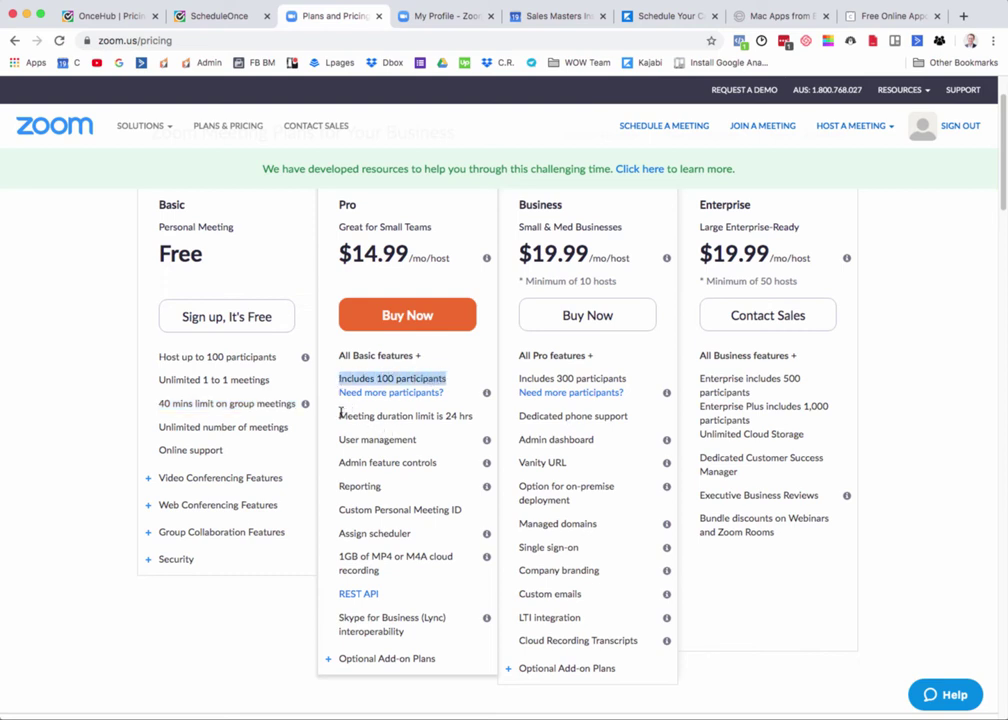
{"action": "left_click_drag", "start_coordinate": [340, 416], "coordinate": [472, 416]}
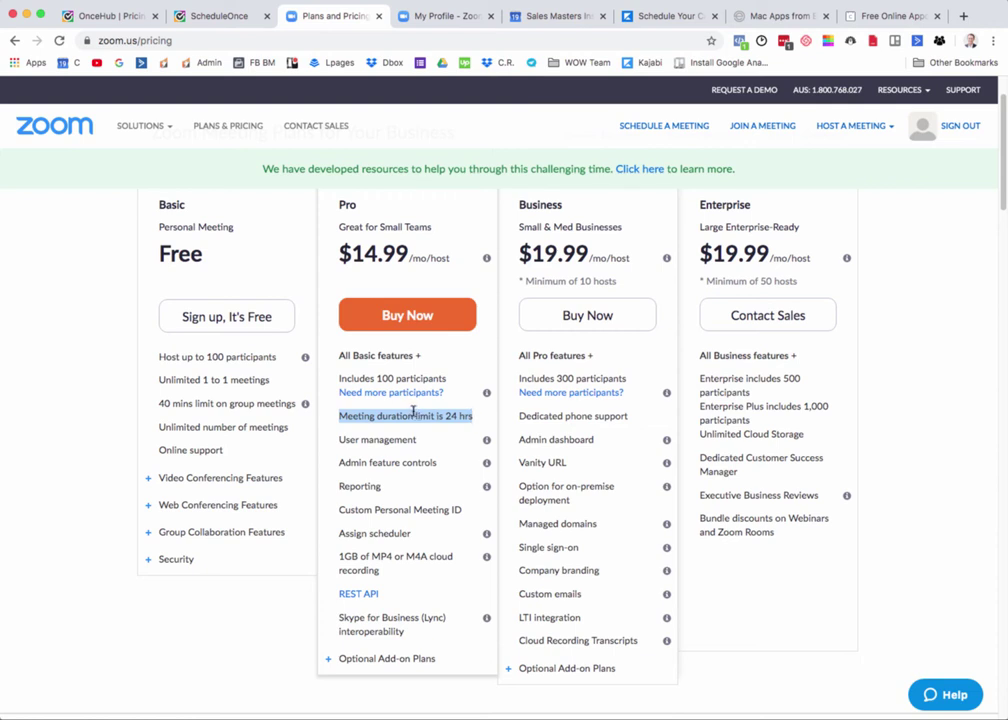
{"action": "scroll", "coordinate": [412, 415], "scroll_direction": "up", "scroll_amount": 1}
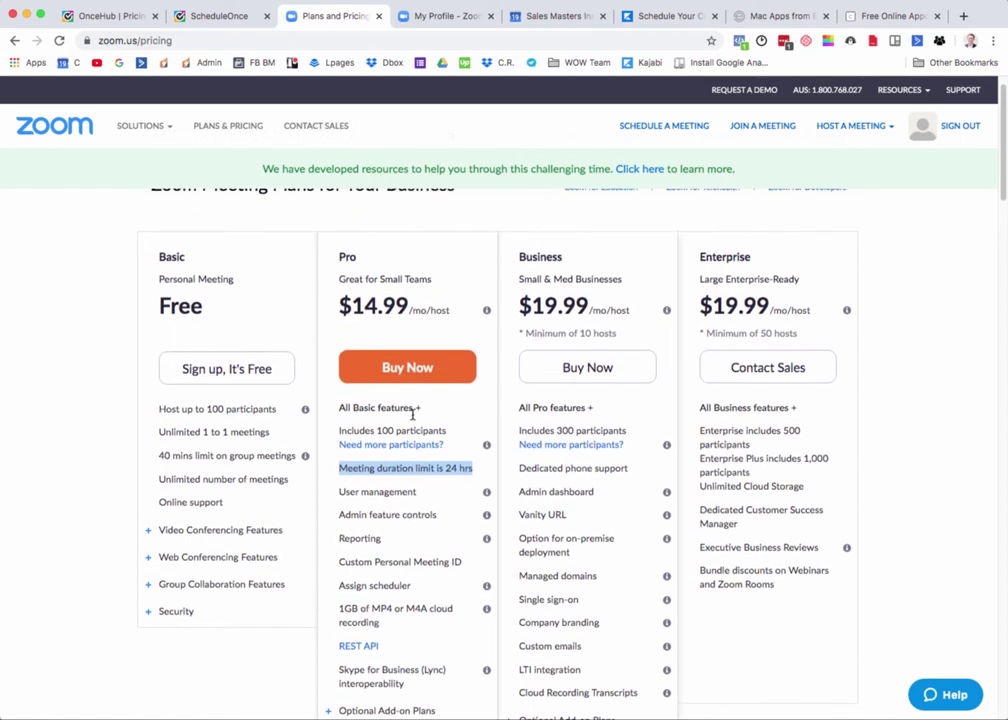
{"action": "scroll", "coordinate": [412, 415], "scroll_direction": "down", "scroll_amount": 1}
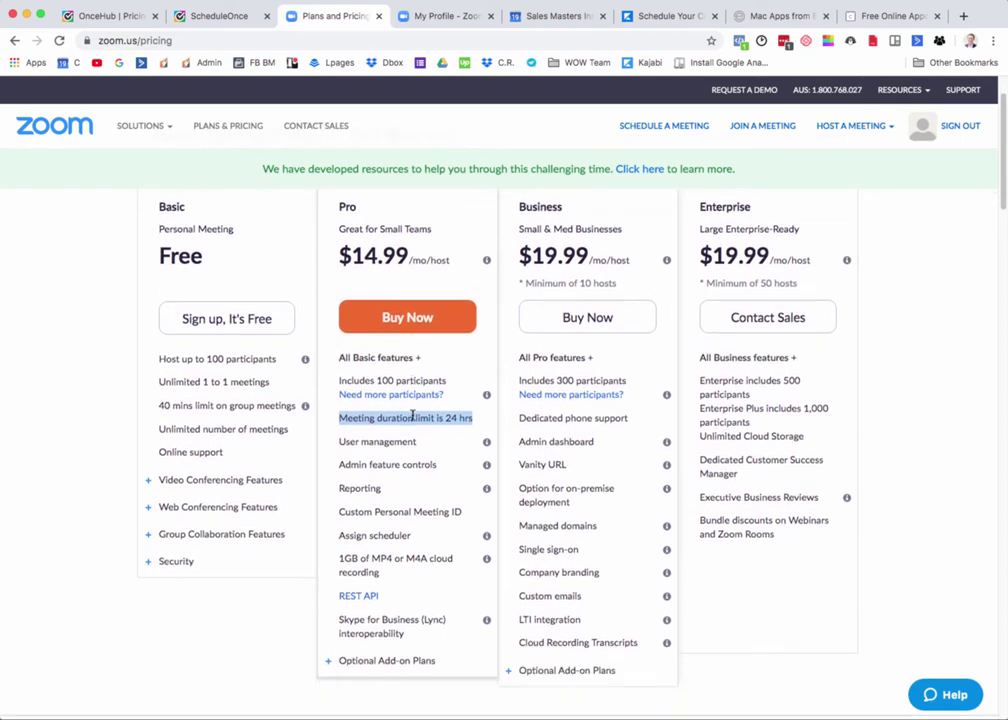
{"action": "scroll", "coordinate": [410, 415], "scroll_direction": "up", "scroll_amount": 1}
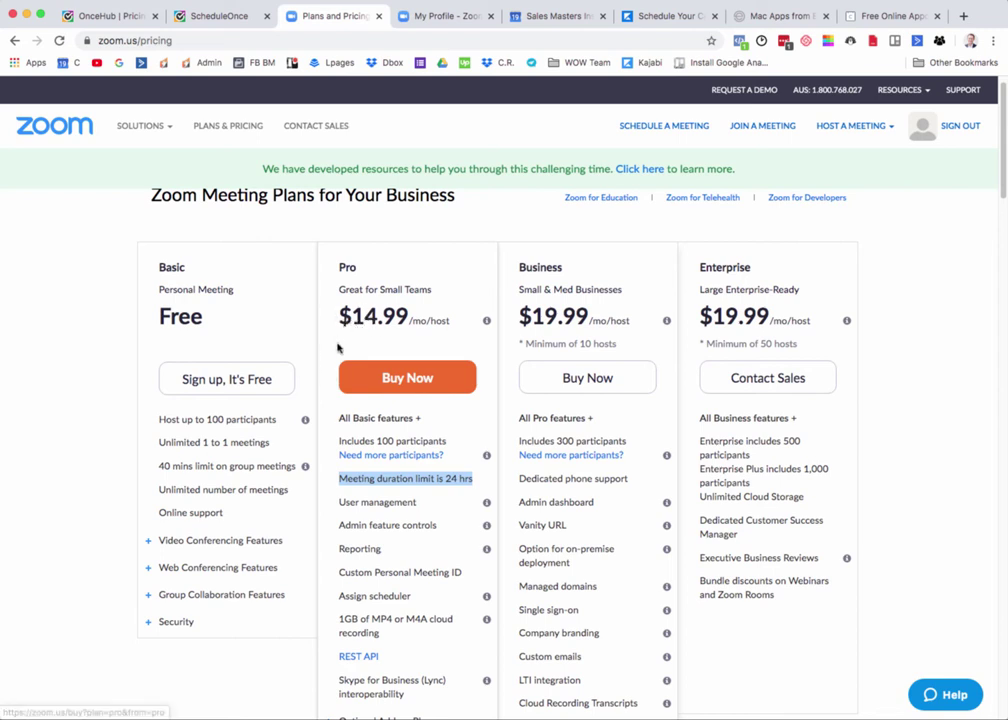
{"action": "scroll", "coordinate": [338, 347], "scroll_direction": "down", "scroll_amount": 2}
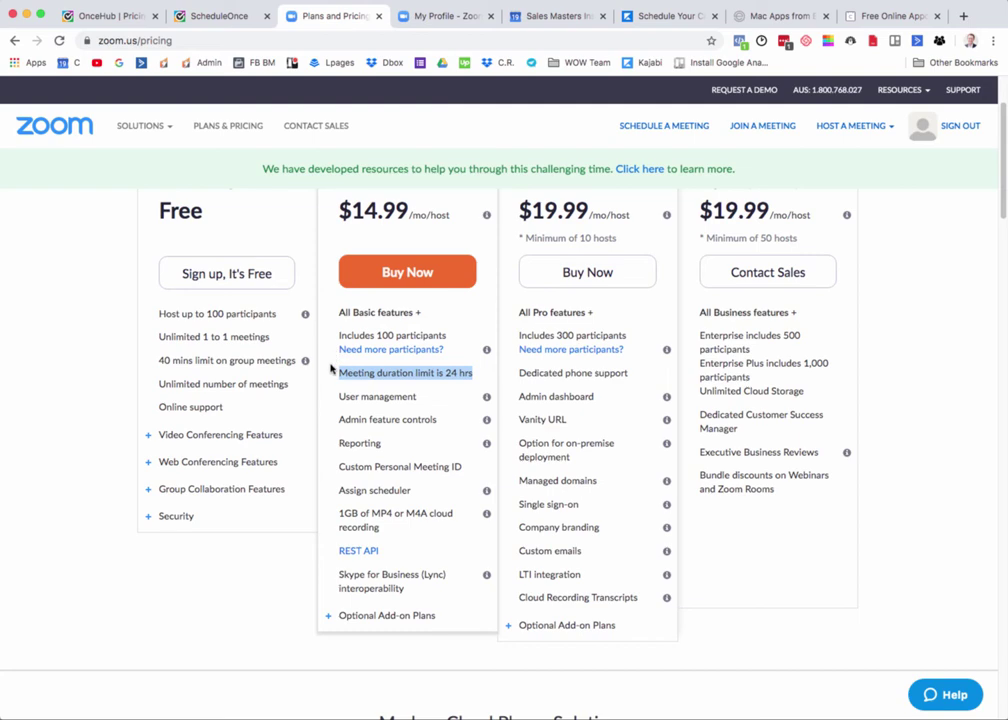
{"action": "scroll", "coordinate": [331, 374], "scroll_direction": "up", "scroll_amount": 2}
{"action": "scroll", "coordinate": [328, 374], "scroll_direction": "up", "scroll_amount": 2}
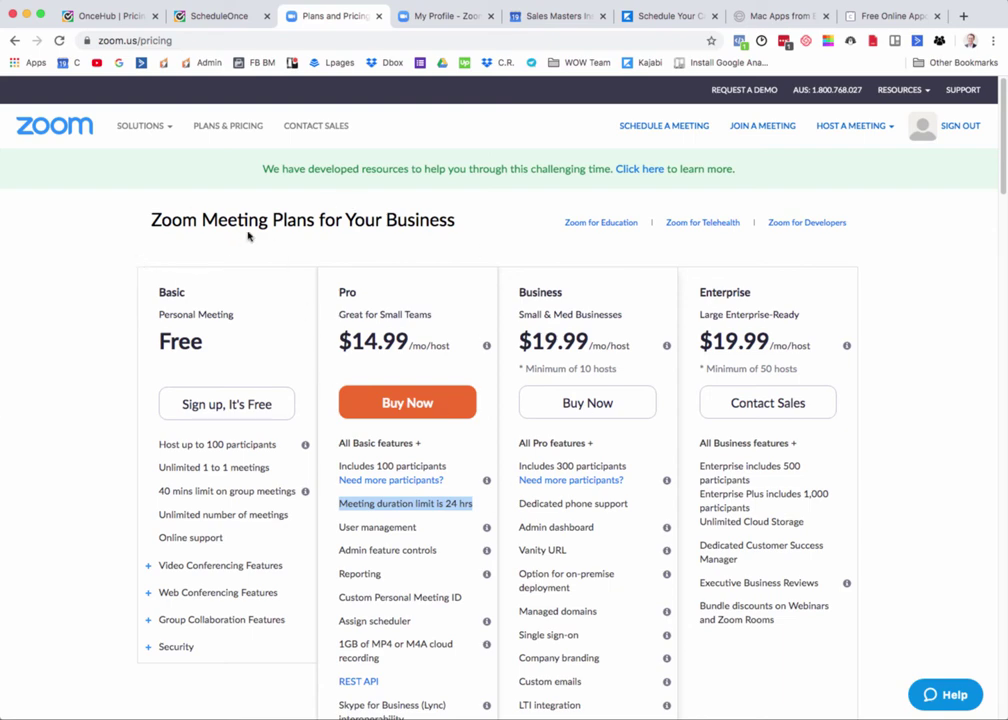
Switch from the Zoom pricing page to ScheduleOnce and open its Integrations page.
{"action": "left_click", "coordinate": [209, 17]}
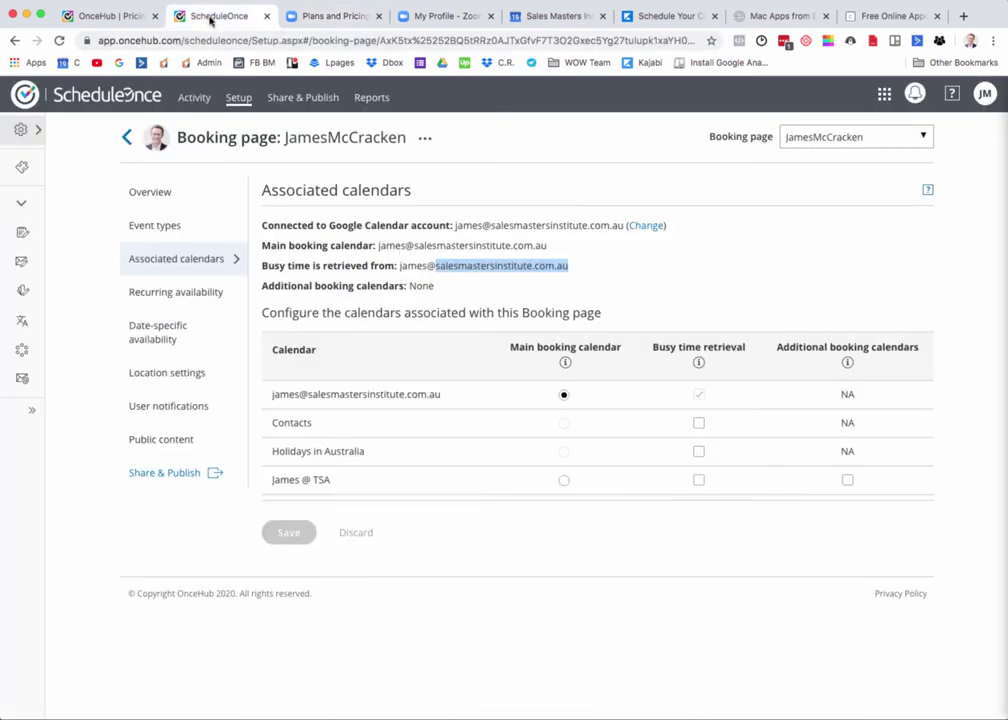
{"action": "mouse_move", "coordinate": [27, 135]}
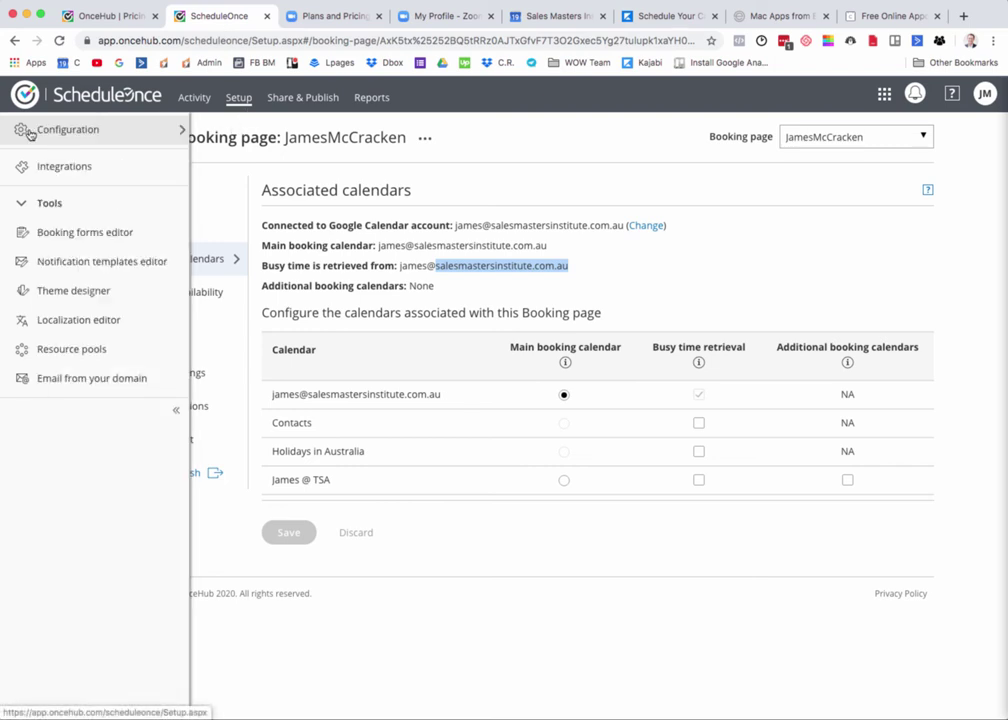
{"action": "left_click", "coordinate": [61, 169]}
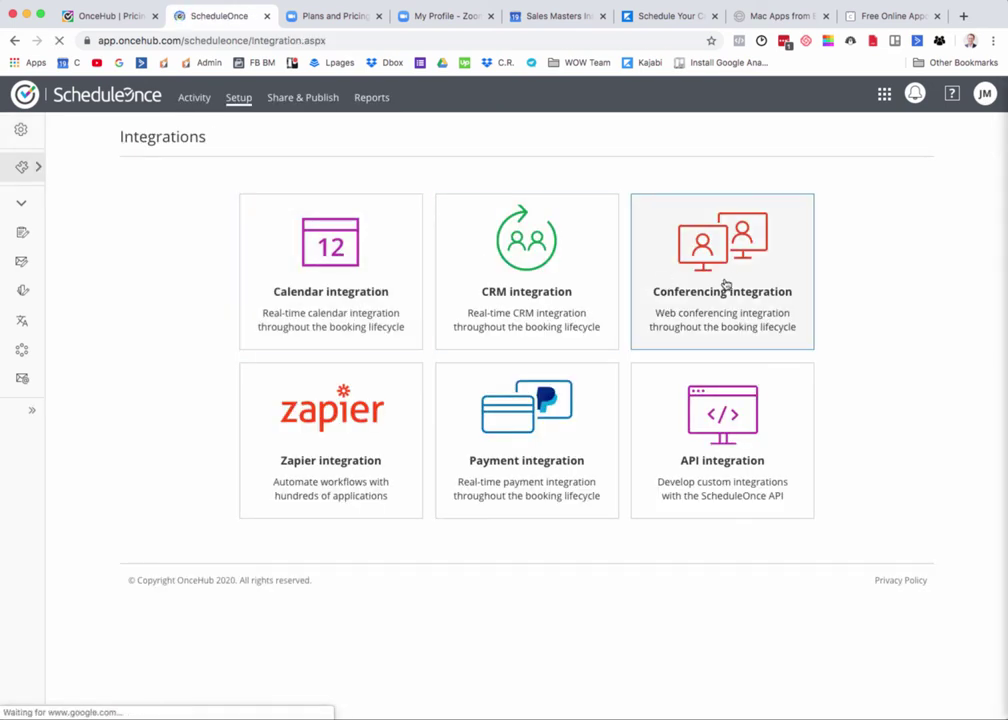
Open the in-app support, view the article on the connector for Zoom, and search the support articles for "zoom".
{"action": "left_click", "coordinate": [951, 94]}
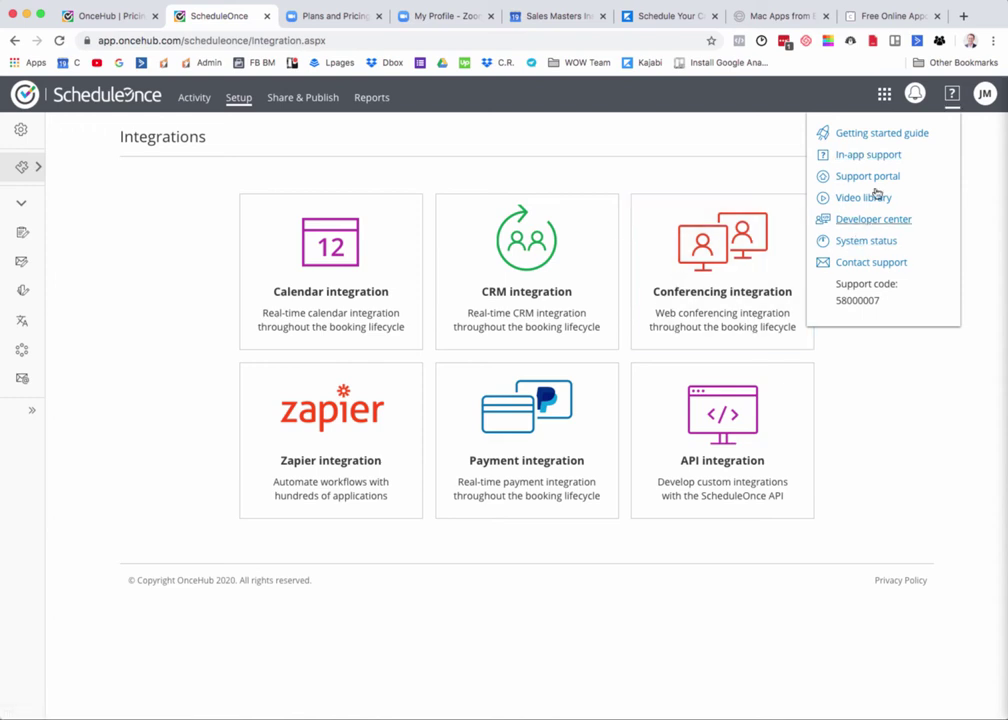
{"action": "left_click", "coordinate": [880, 156]}
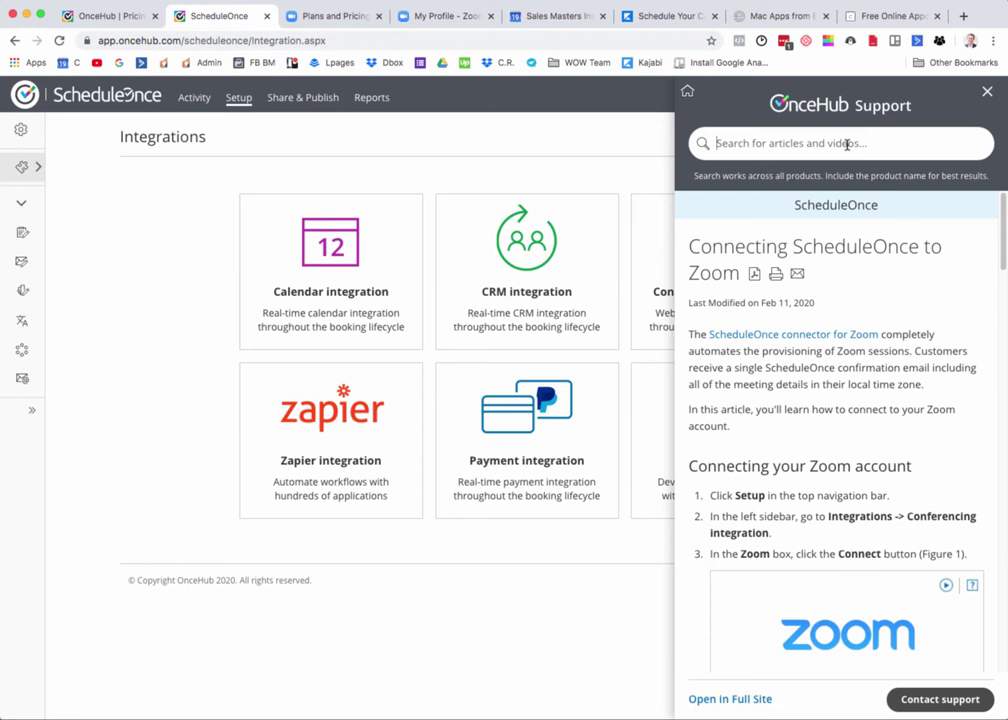
{"action": "left_click", "coordinate": [840, 333]}
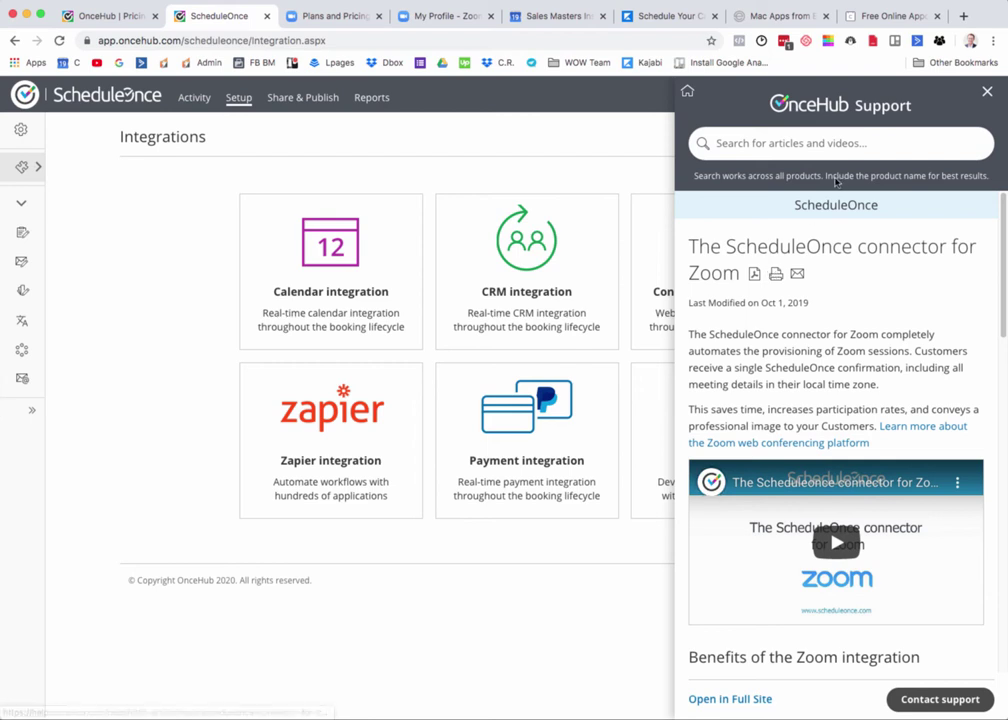
{"action": "type", "text": "oom"}
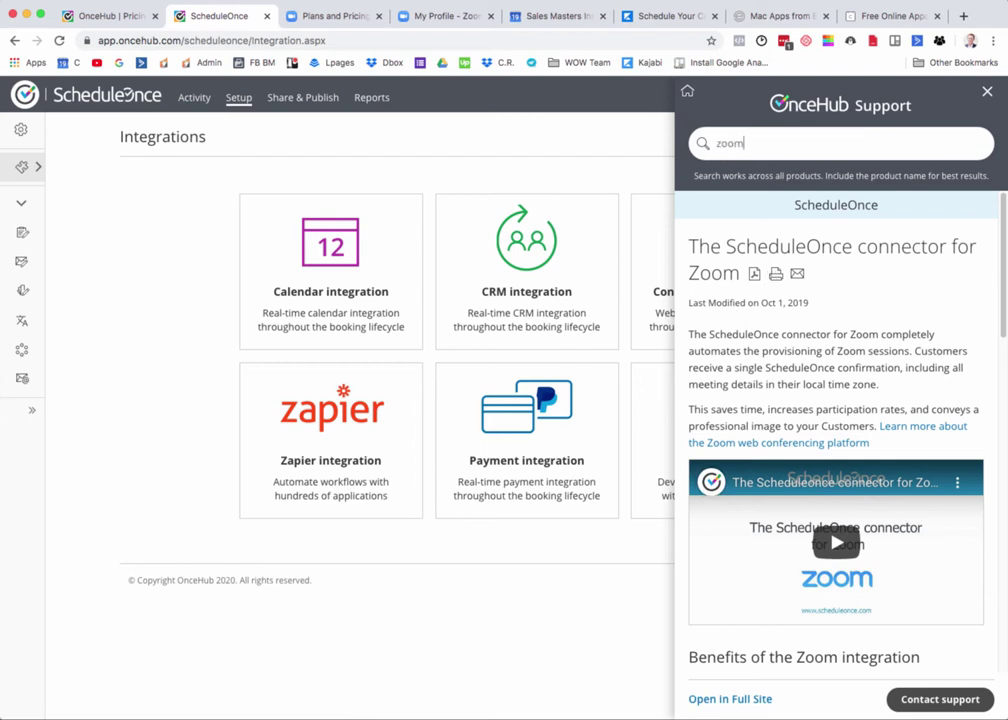
{"action": "key", "text": "Return"}
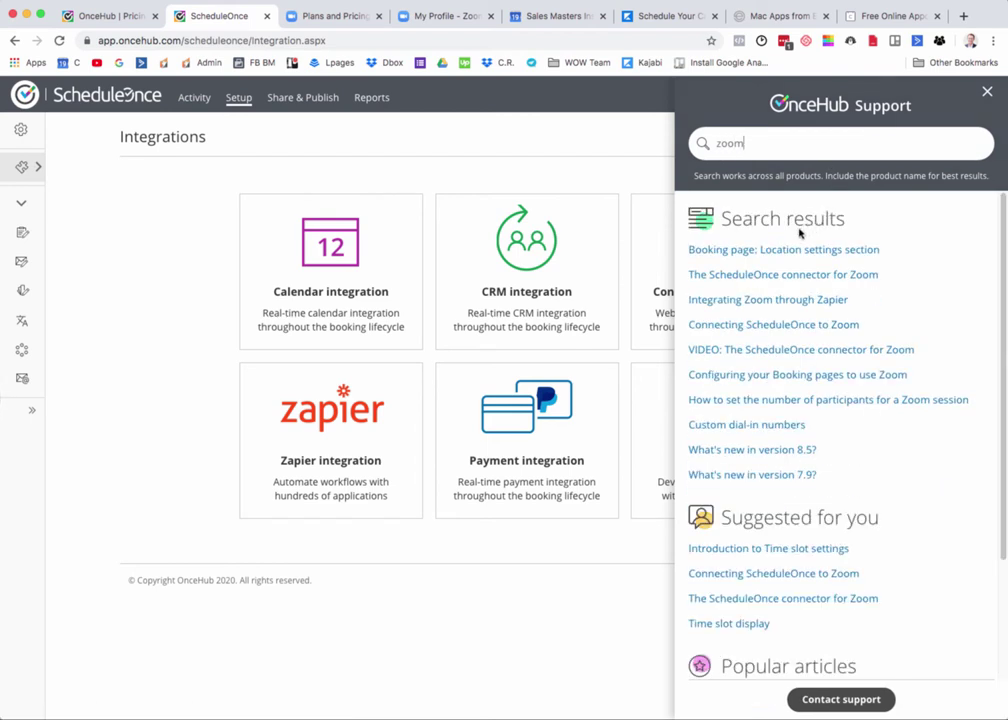
Open the support article "The ScheduleOnce connector for Zoom", read its introduction and benefits, and close the support pane.
{"action": "left_click", "coordinate": [793, 274]}
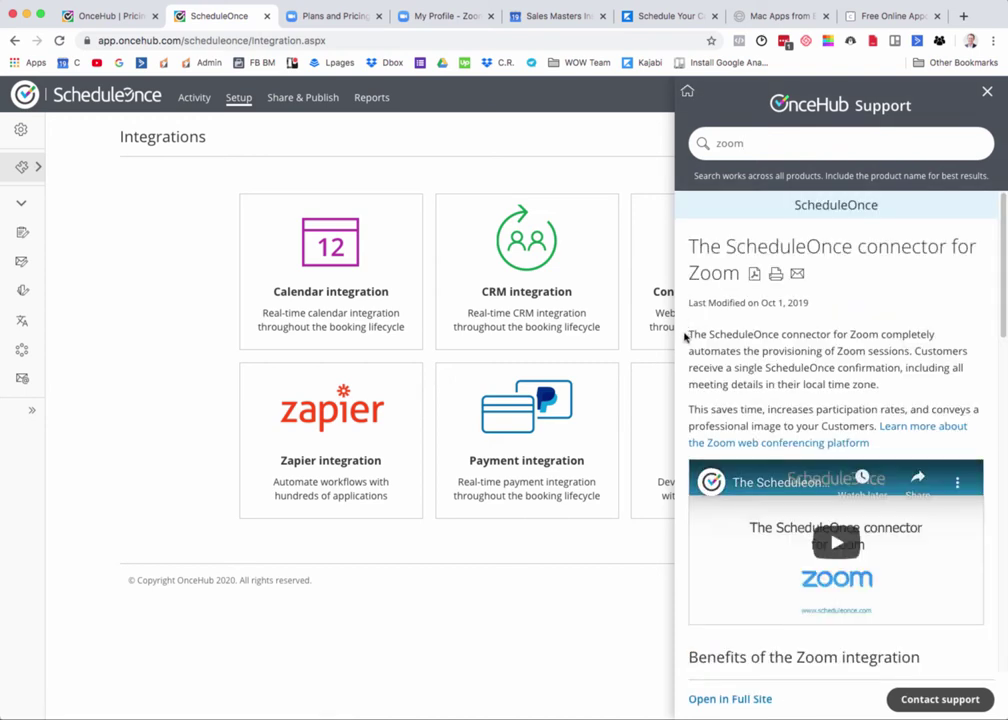
{"action": "scroll", "coordinate": [687, 333], "scroll_direction": "down", "scroll_amount": 1}
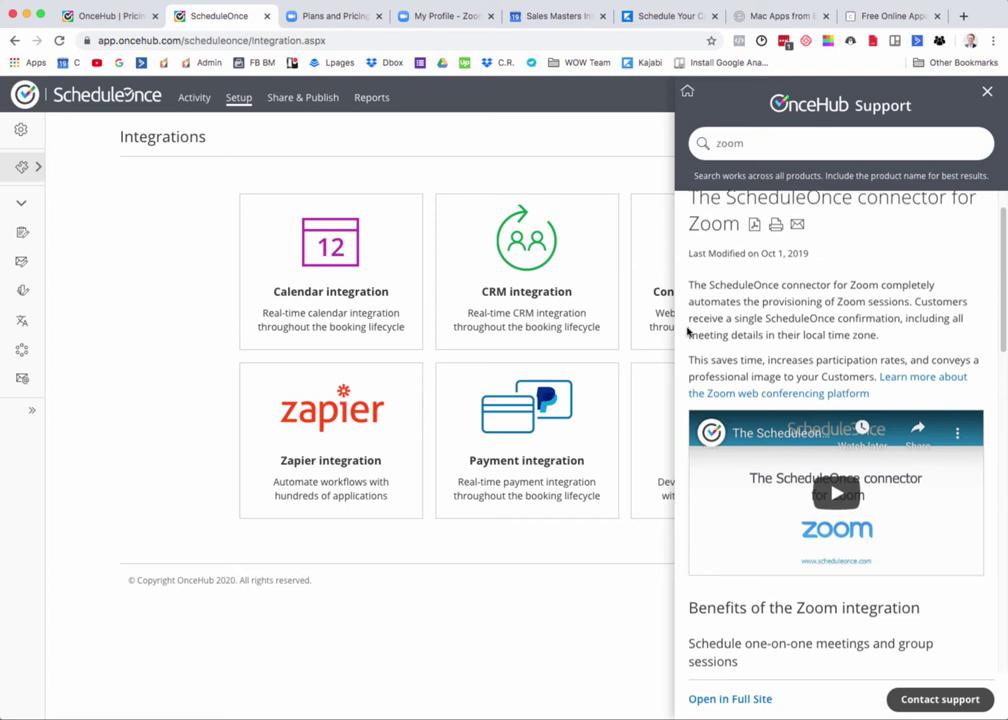
{"action": "scroll", "coordinate": [687, 333], "scroll_direction": "down", "scroll_amount": 2}
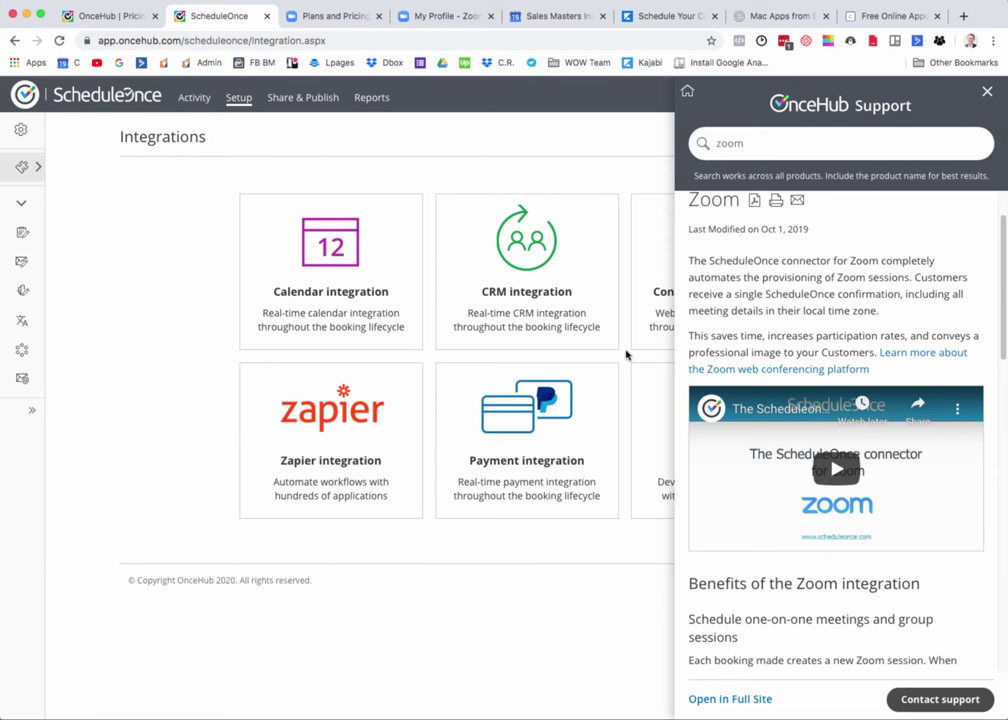
{"action": "left_click", "coordinate": [987, 92]}
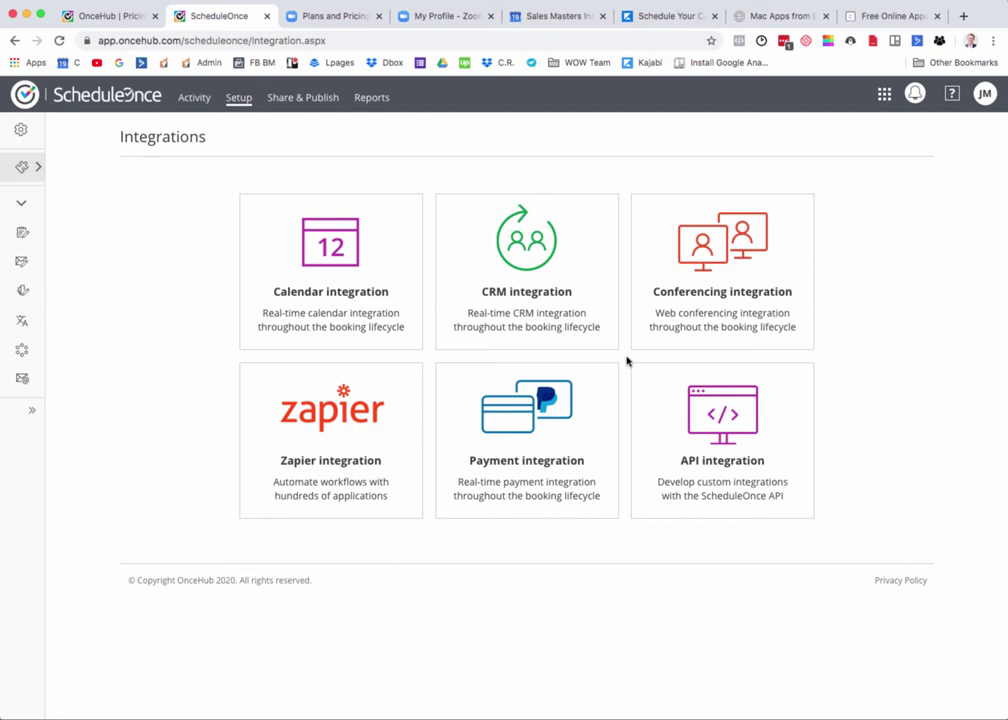
Disconnect the existing Zoom account from the conferencing integration and reconnect it by authorizing ScheduleOnce's access to Zoom.
{"action": "left_click", "coordinate": [692, 316]}
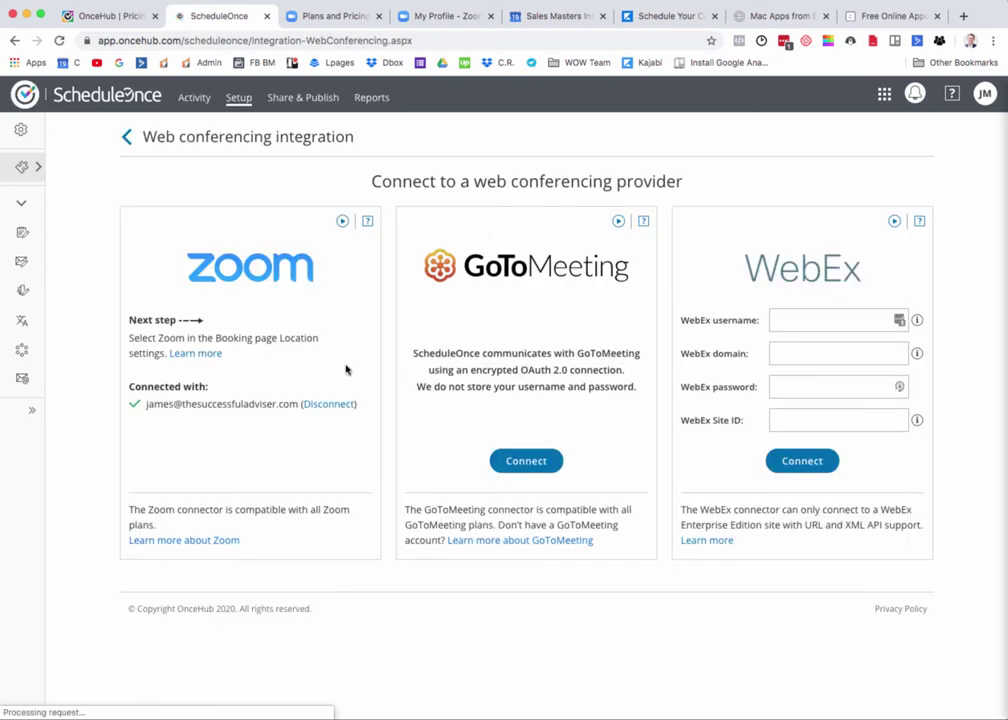
{"action": "left_click", "coordinate": [322, 404]}
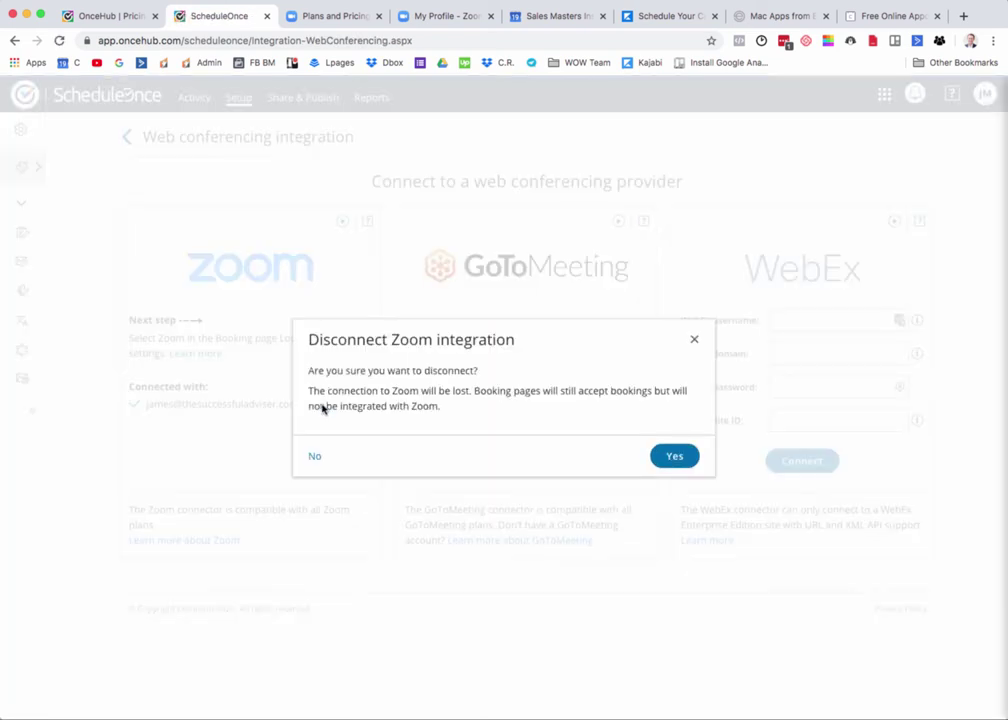
{"action": "left_click", "coordinate": [676, 459]}
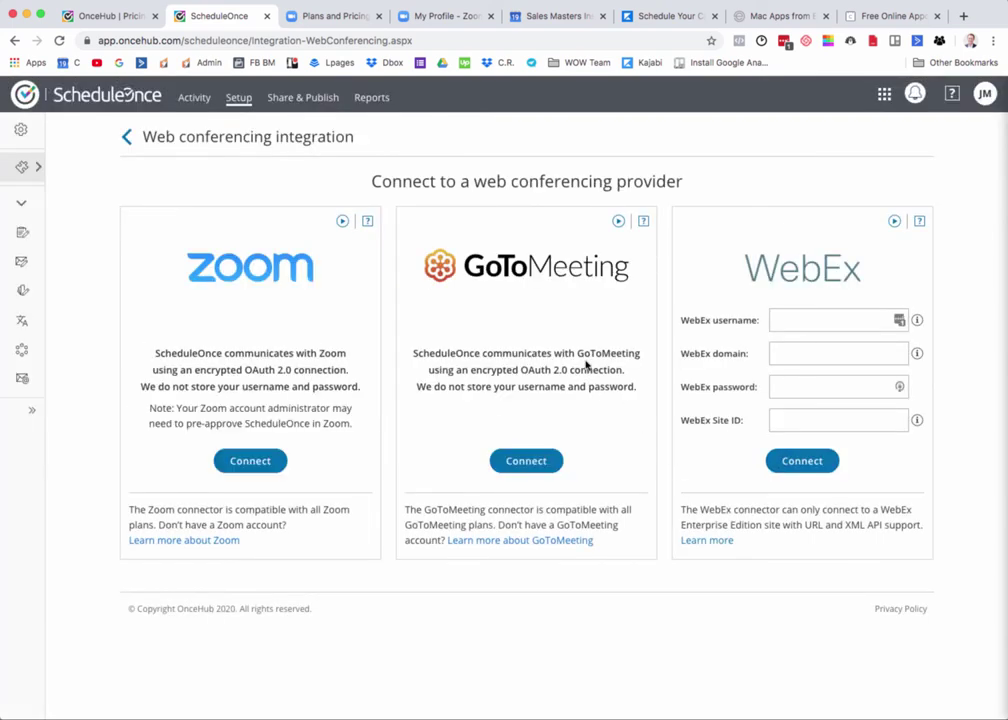
{"action": "left_click", "coordinate": [250, 461]}
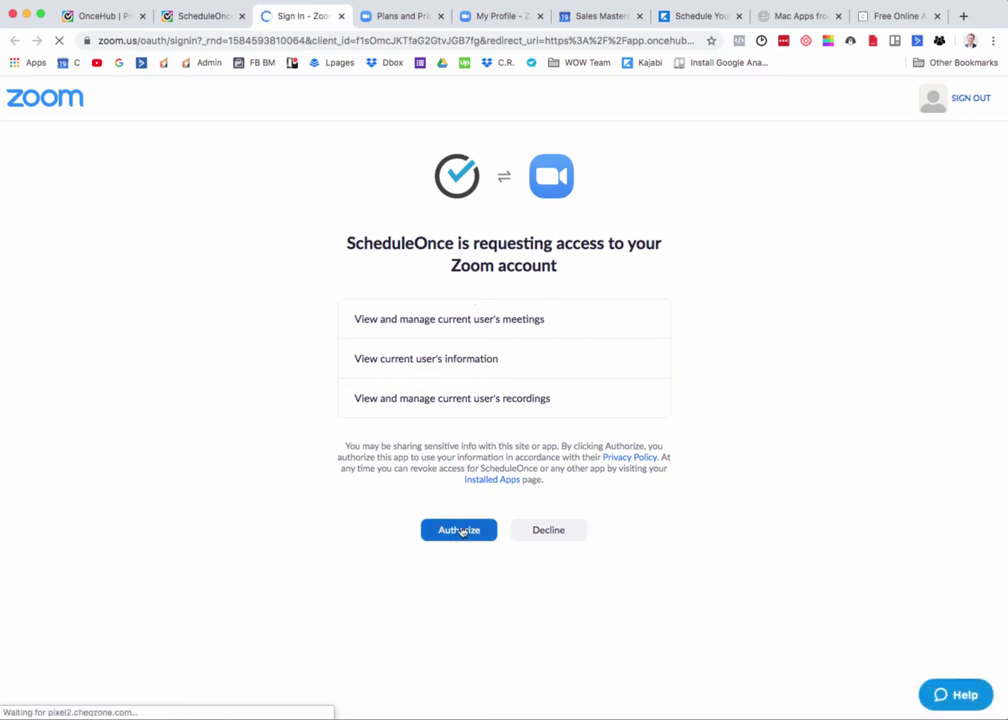
{"action": "left_click", "coordinate": [476, 529]}
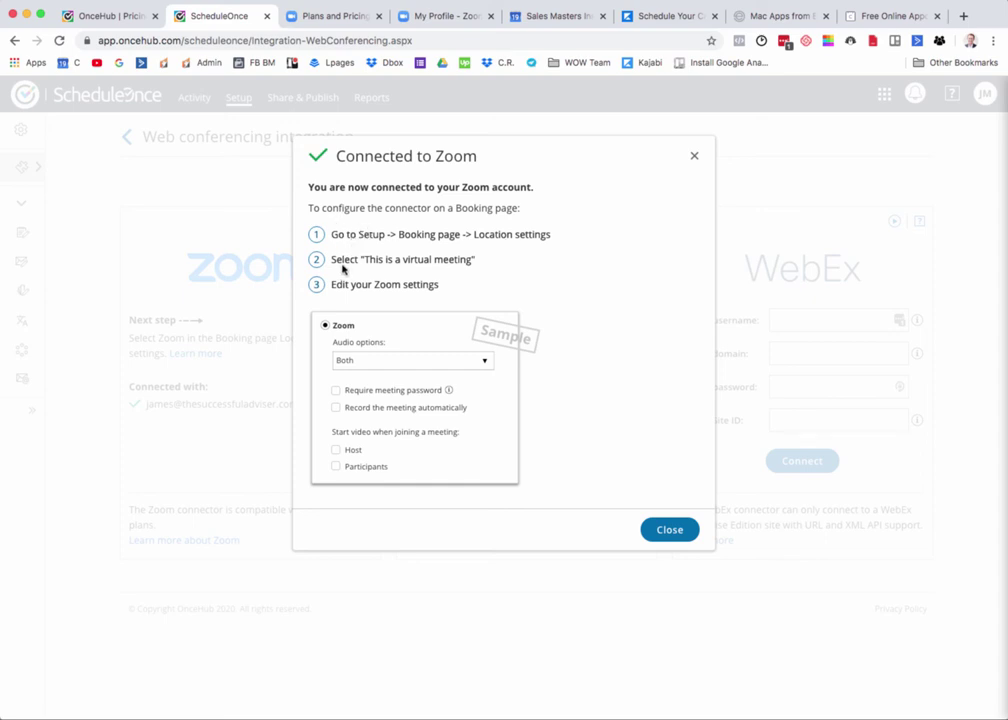
Capture a screenshot of the Connected to Zoom instructions and close that dialog.
{"action": "key", "text": "super+shift+4"}
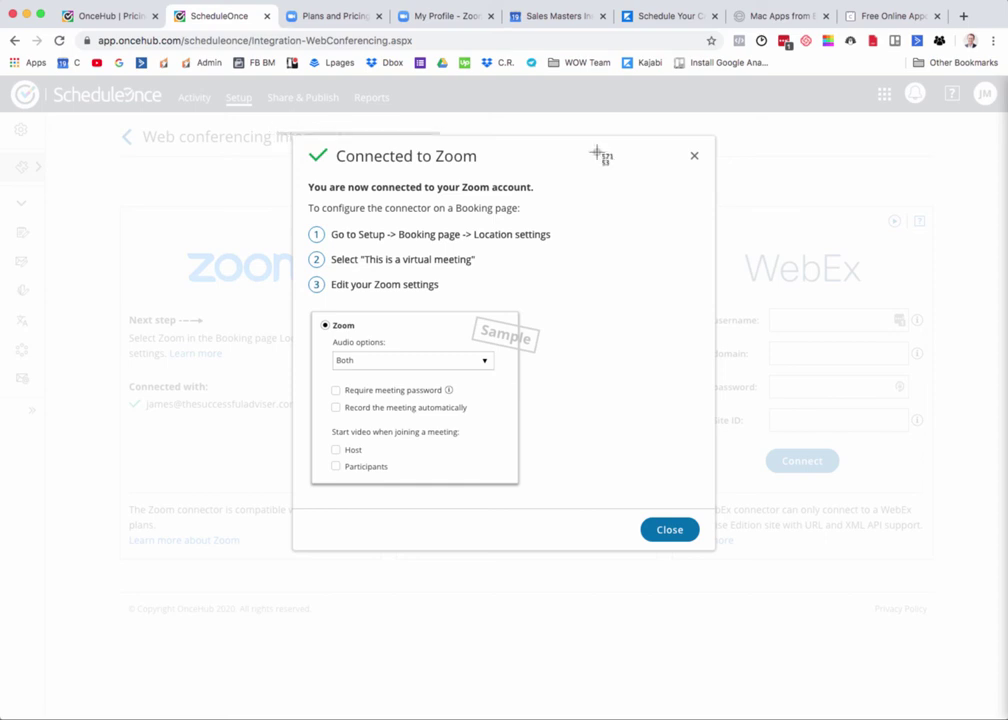
{"action": "left_click_drag", "start_coordinate": [277, 131], "coordinate": [727, 553]}
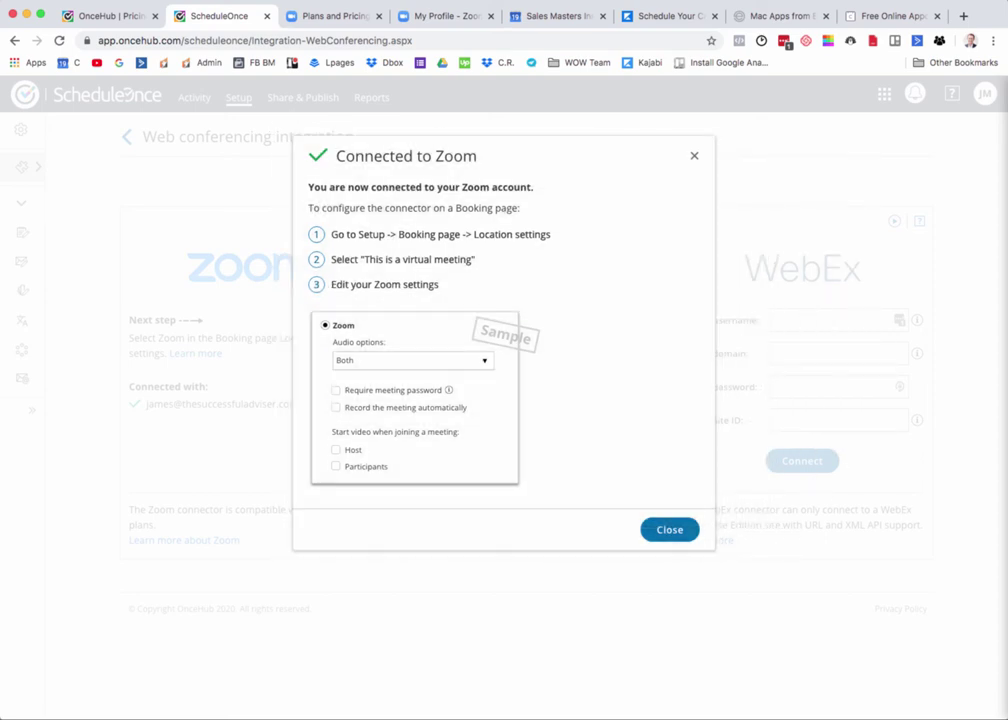
{"action": "left_click", "coordinate": [669, 530]}
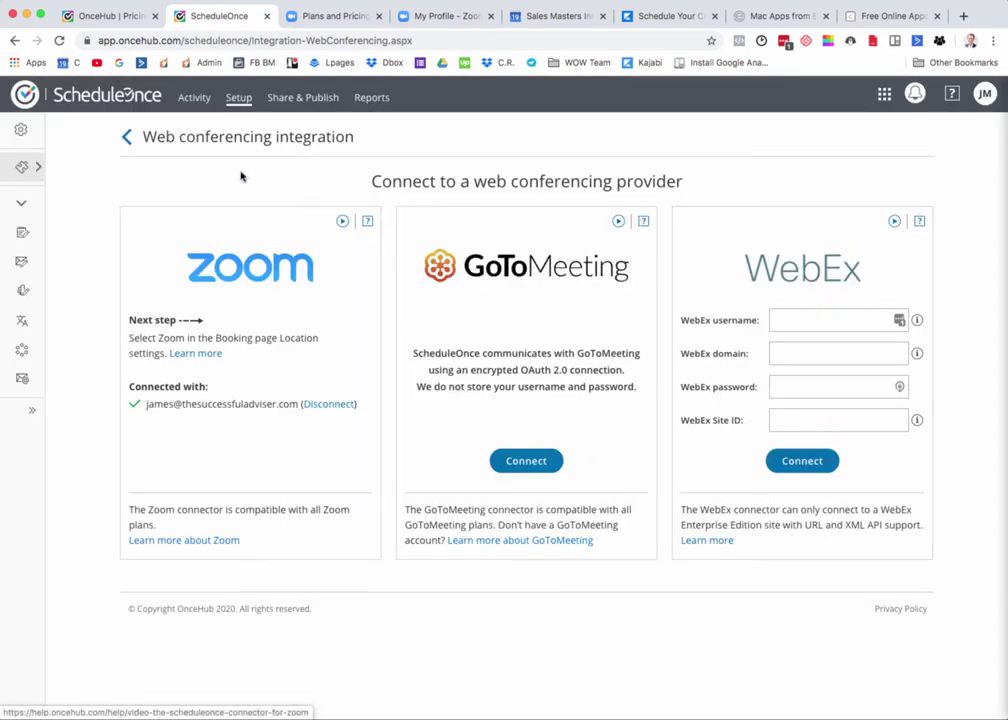
Open the setup configuration page and consult the captured Zoom instructions beside the booking pages list.
{"action": "left_click", "coordinate": [240, 98]}
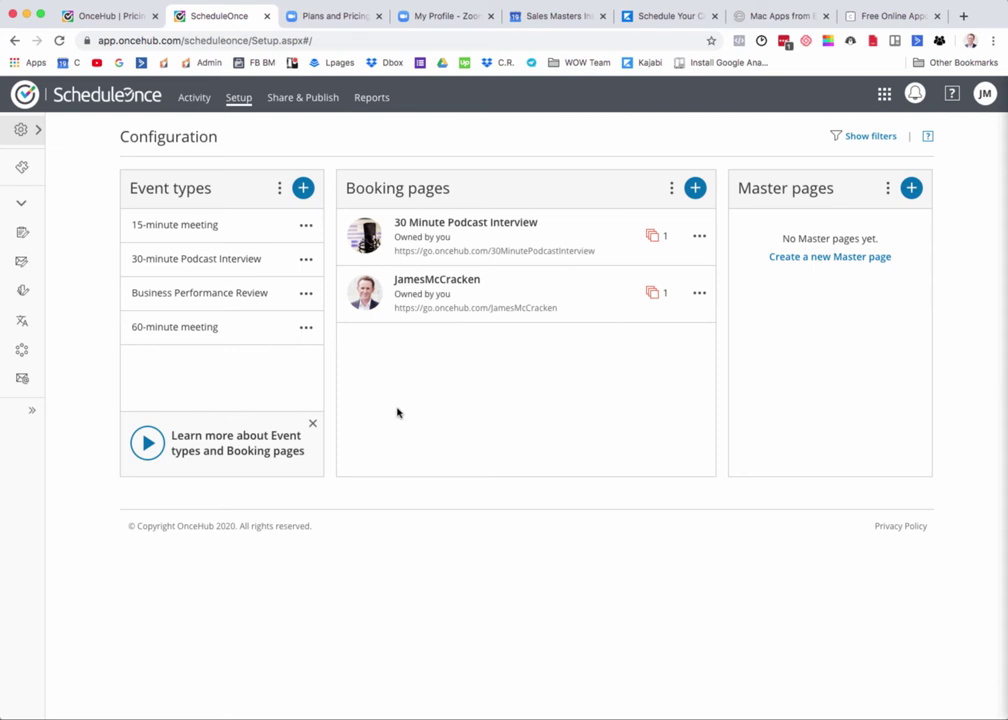
{"action": "key", "text": "super+Tab"}
{"action": "key", "text": "super+Tab"}
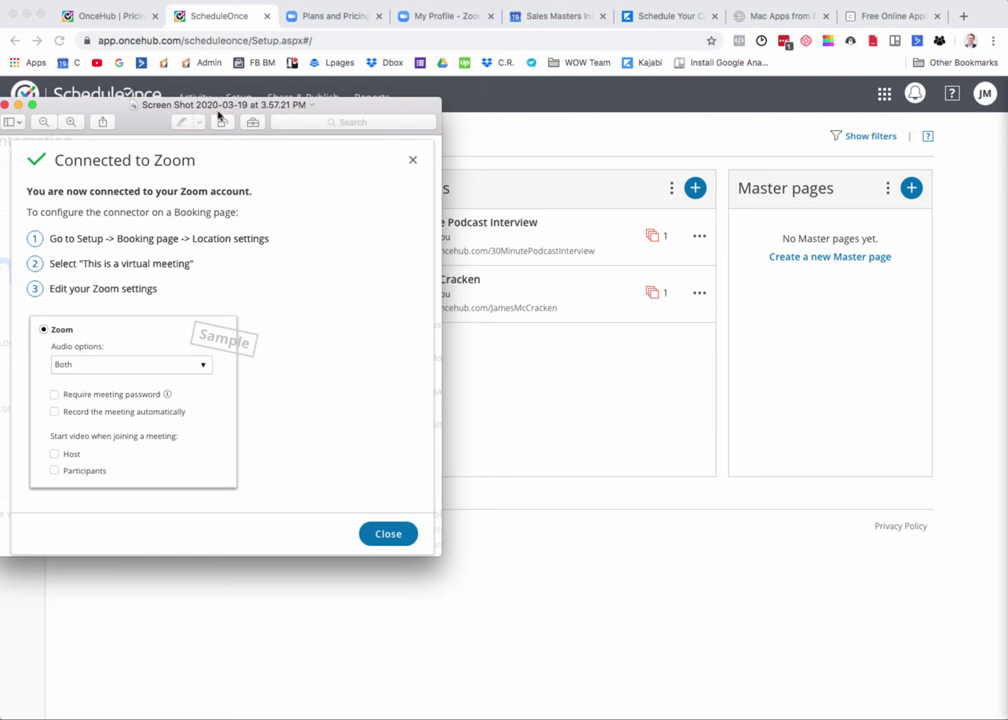
{"action": "left_click_drag", "start_coordinate": [218, 115], "coordinate": [805, 106]}
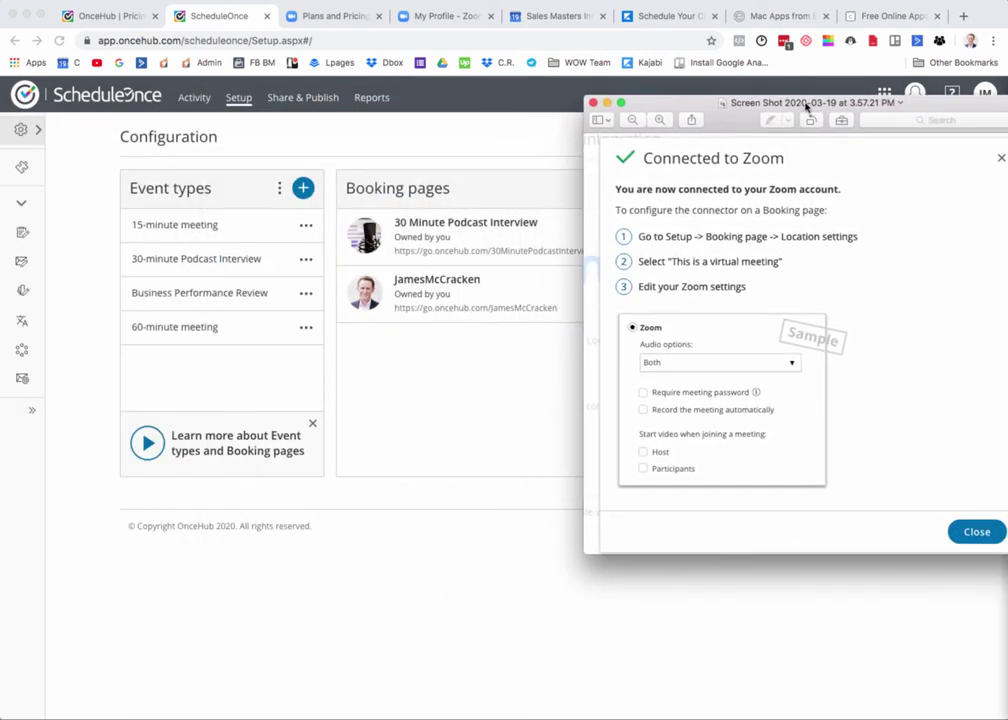
{"action": "left_click", "coordinate": [98, 217]}
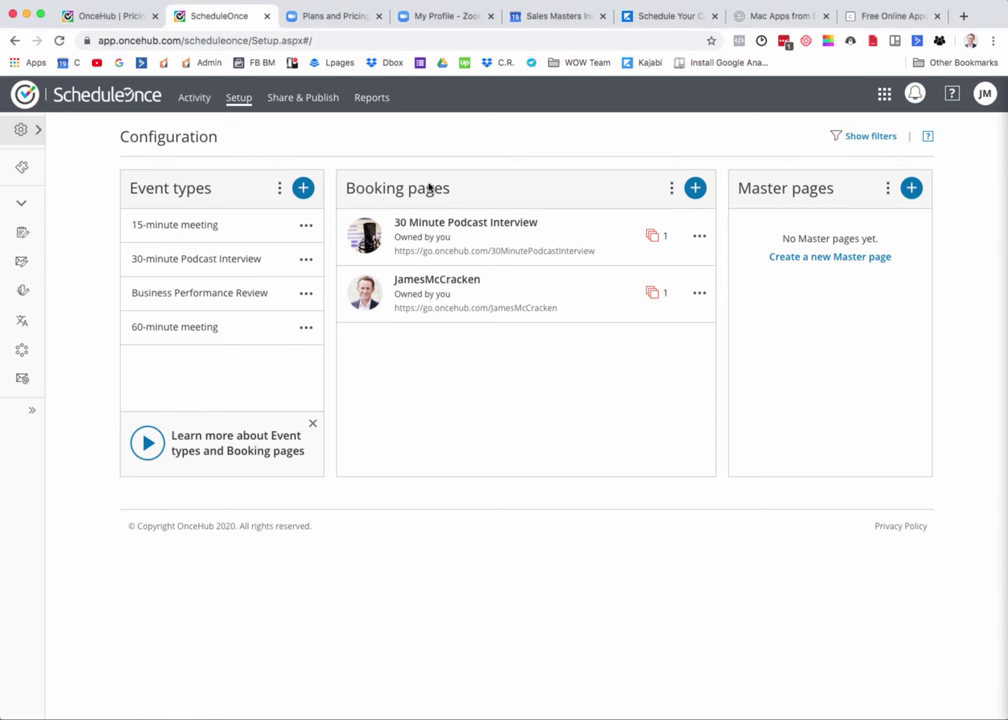
Edit the 30 Minute Podcast Interview booking page, choosing "This is a virtual meeting" as the meeting location in its location settings.
{"action": "left_click", "coordinate": [670, 188]}
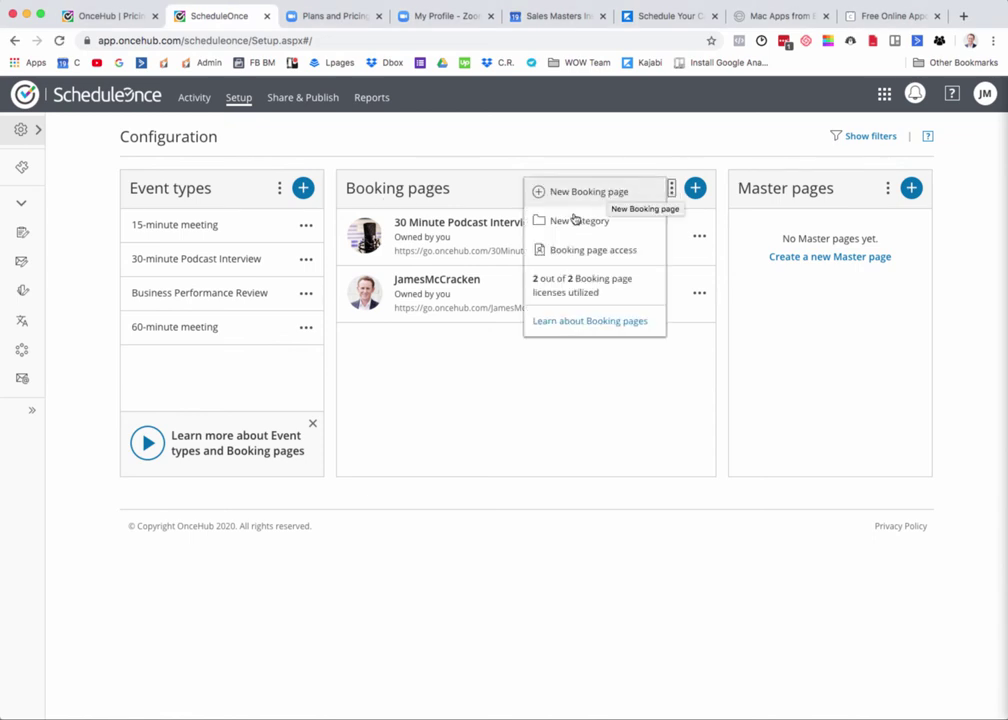
{"action": "left_click", "coordinate": [342, 179]}
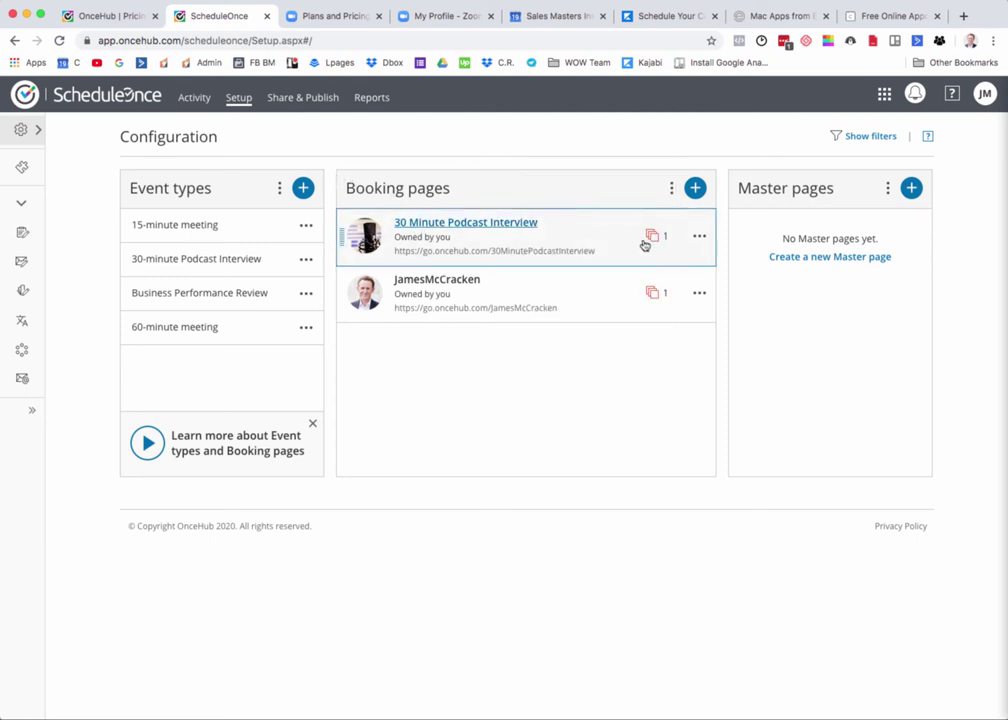
{"action": "left_click", "coordinate": [699, 236]}
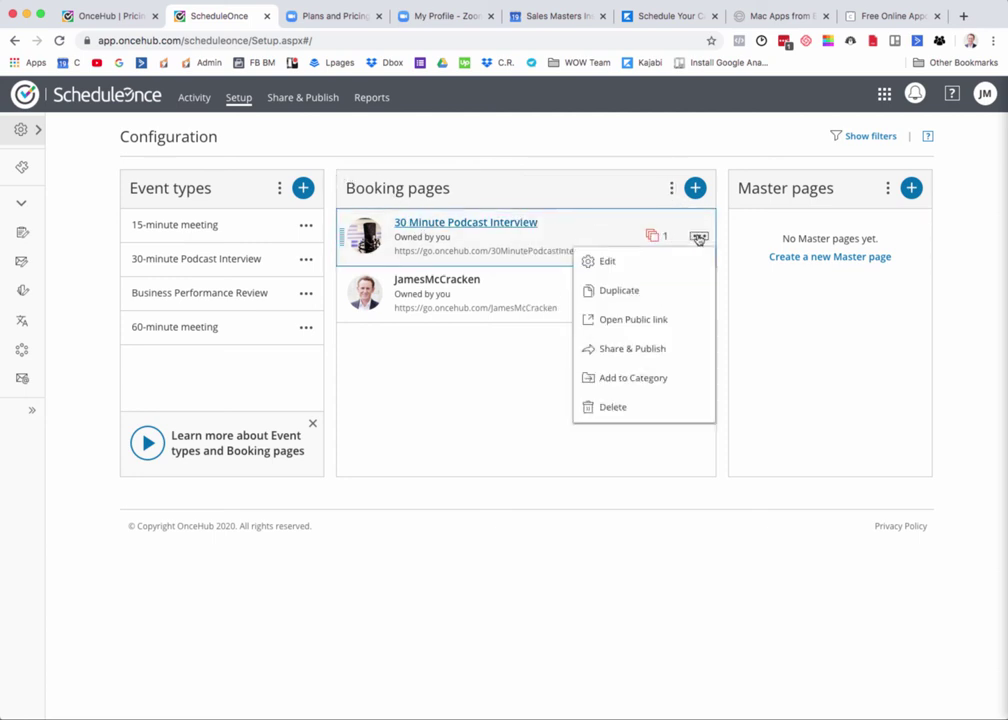
{"action": "left_click", "coordinate": [608, 262]}
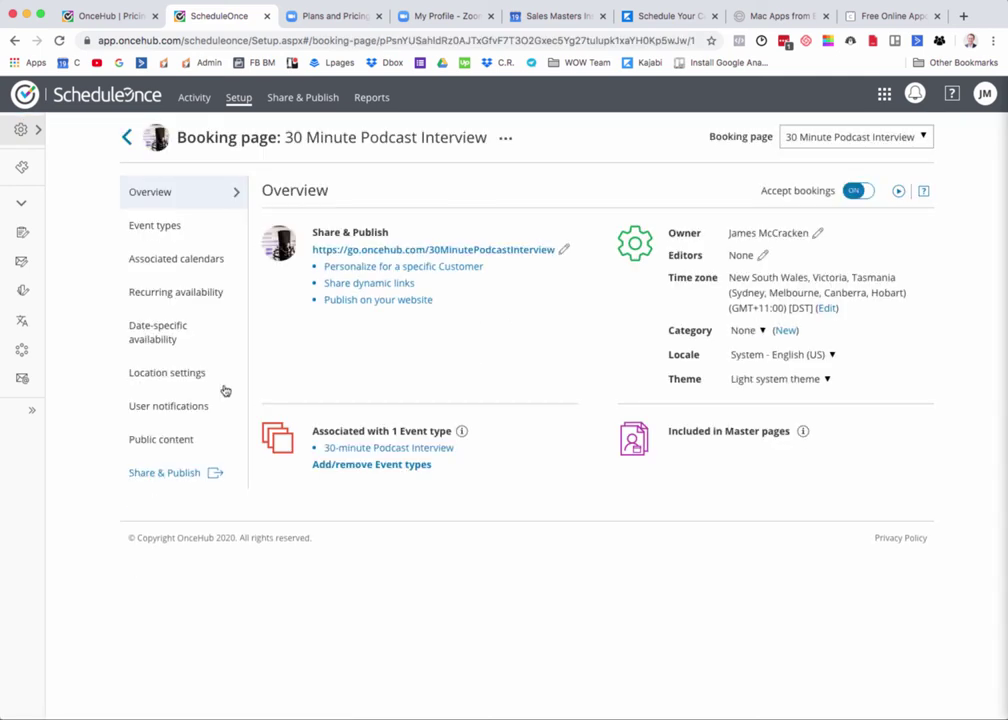
{"action": "left_click", "coordinate": [153, 374]}
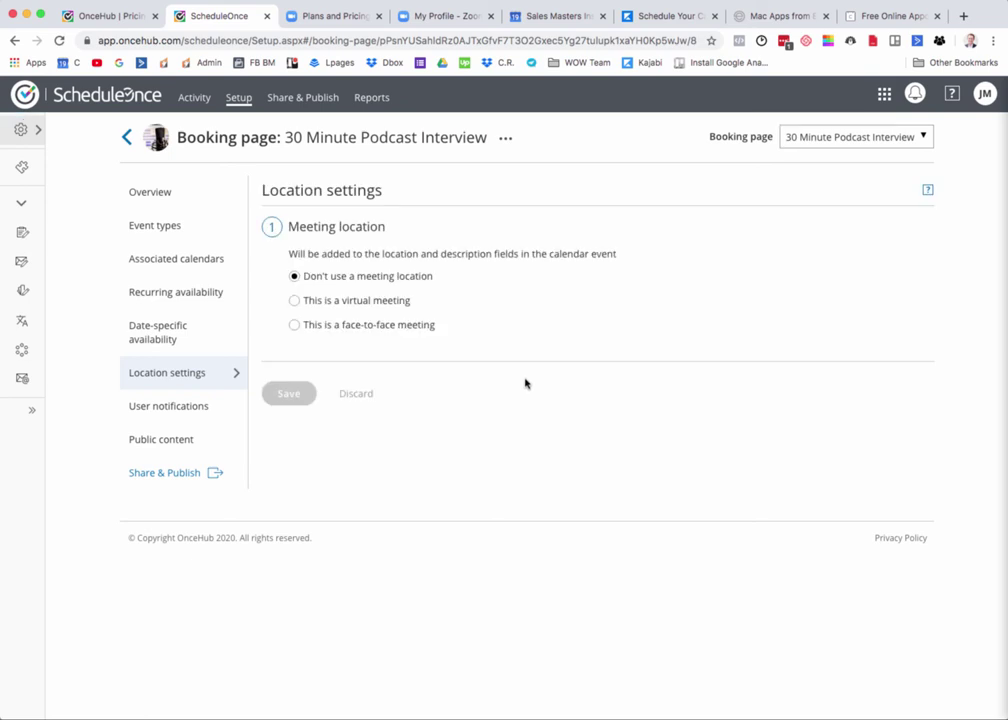
{"action": "left_click", "coordinate": [394, 301]}
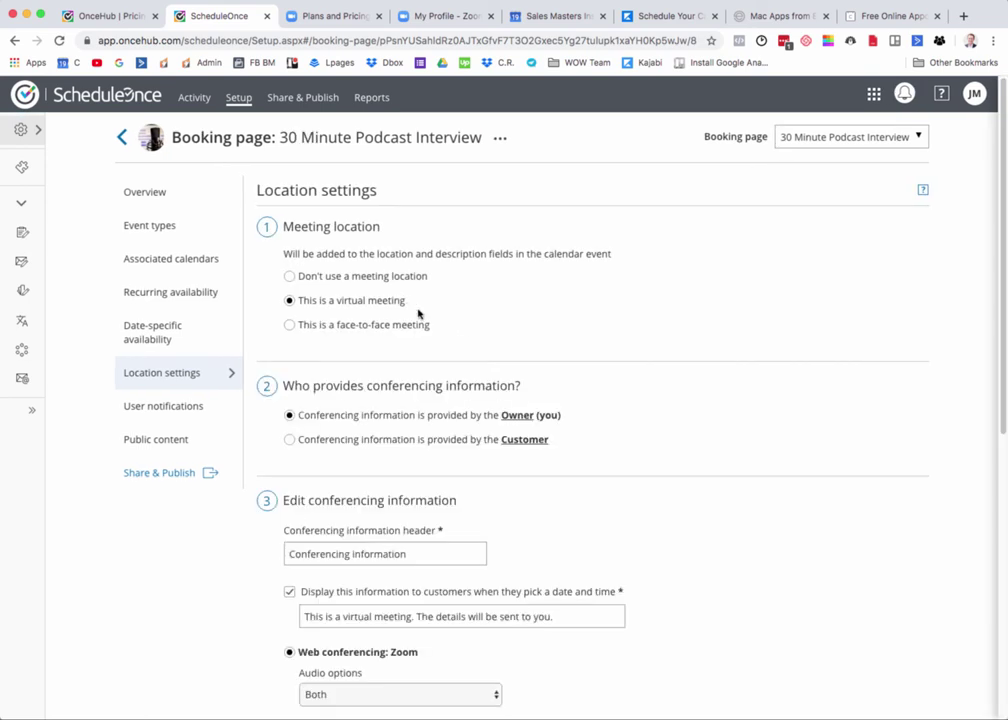
Review the virtual meeting's conferencing information, including the Zoom audio, password, recording and video options and the GoToMeeting and WebEx alternatives.
{"action": "scroll", "coordinate": [470, 353], "scroll_direction": "down", "scroll_amount": 5}
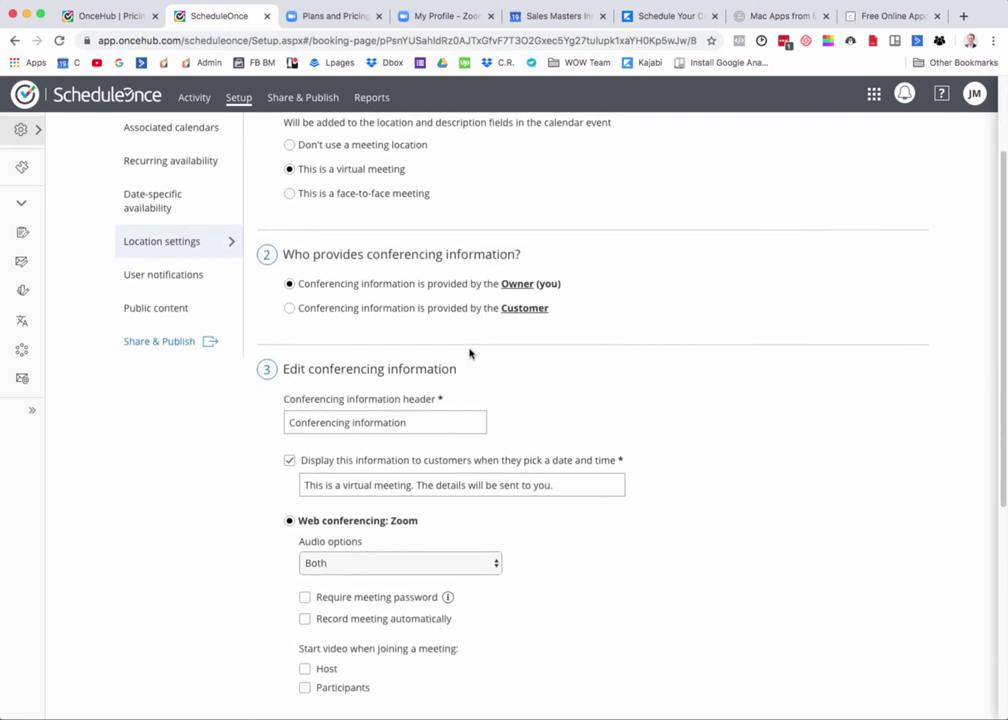
{"action": "scroll", "coordinate": [491, 350], "scroll_direction": "down", "scroll_amount": 2}
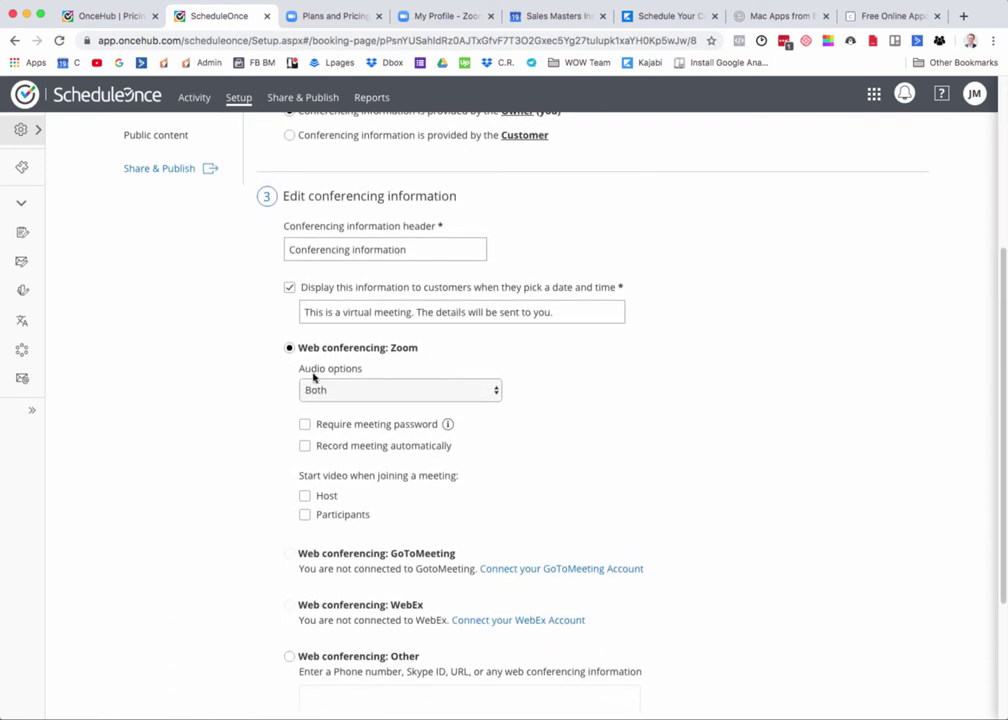
{"action": "scroll", "coordinate": [313, 371], "scroll_direction": "down", "scroll_amount": 1}
{"action": "scroll", "coordinate": [297, 364], "scroll_direction": "down", "scroll_amount": 1}
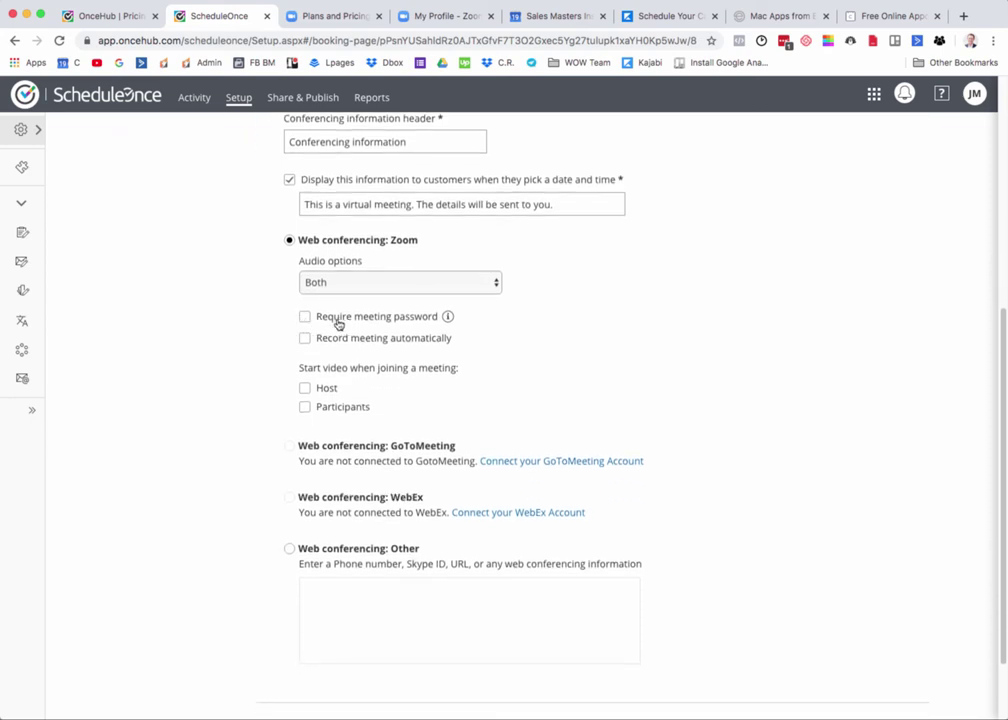
{"action": "scroll", "coordinate": [275, 331], "scroll_direction": "down", "scroll_amount": 3}
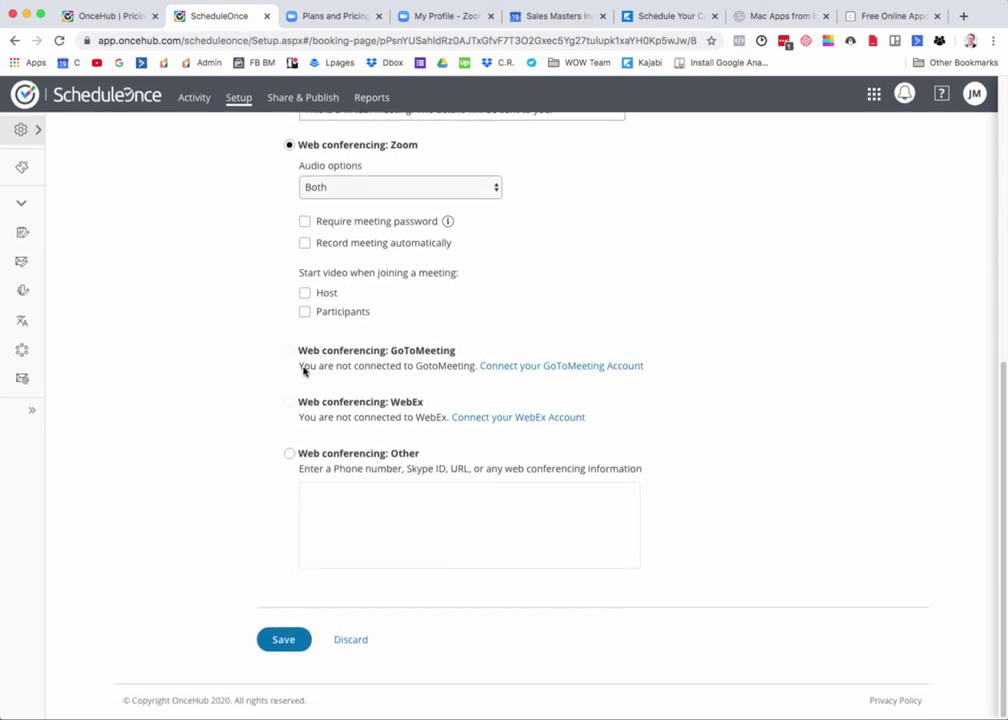
{"action": "left_click_drag", "start_coordinate": [299, 366], "coordinate": [431, 369]}
{"action": "left_click", "coordinate": [355, 367]}
{"action": "scroll", "coordinate": [276, 414], "scroll_direction": "up", "scroll_amount": 6}
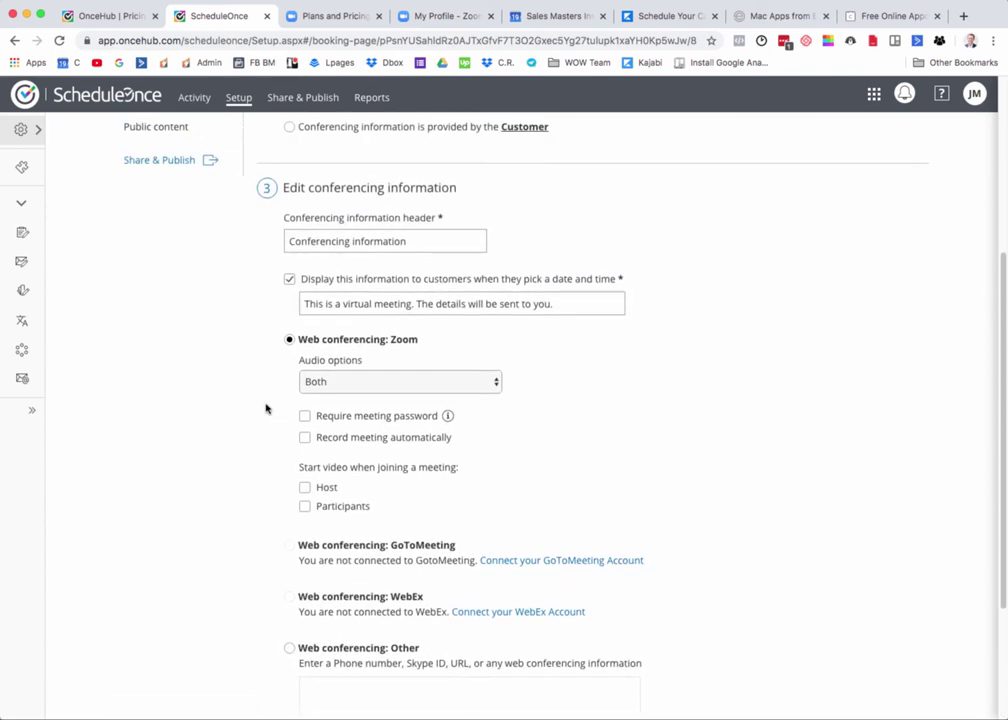
Save the 30 Minute Podcast Interview booking page's location settings as a virtual meeting with Zoom web conferencing.
{"action": "scroll", "coordinate": [242, 395], "scroll_direction": "up", "scroll_amount": 4}
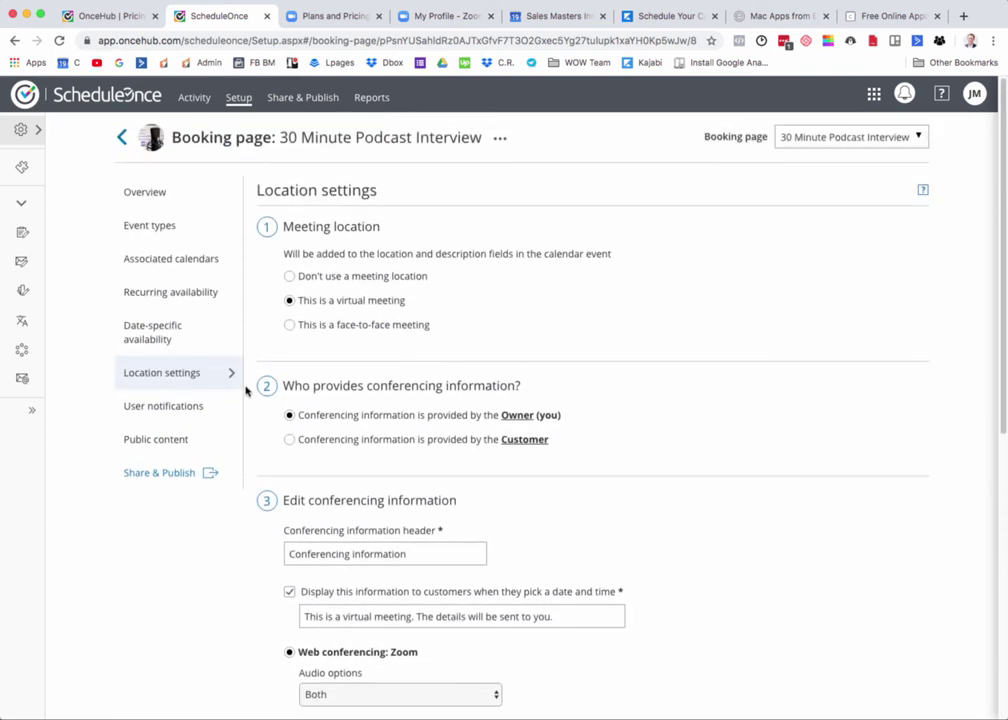
{"action": "scroll", "coordinate": [246, 390], "scroll_direction": "down", "scroll_amount": 10}
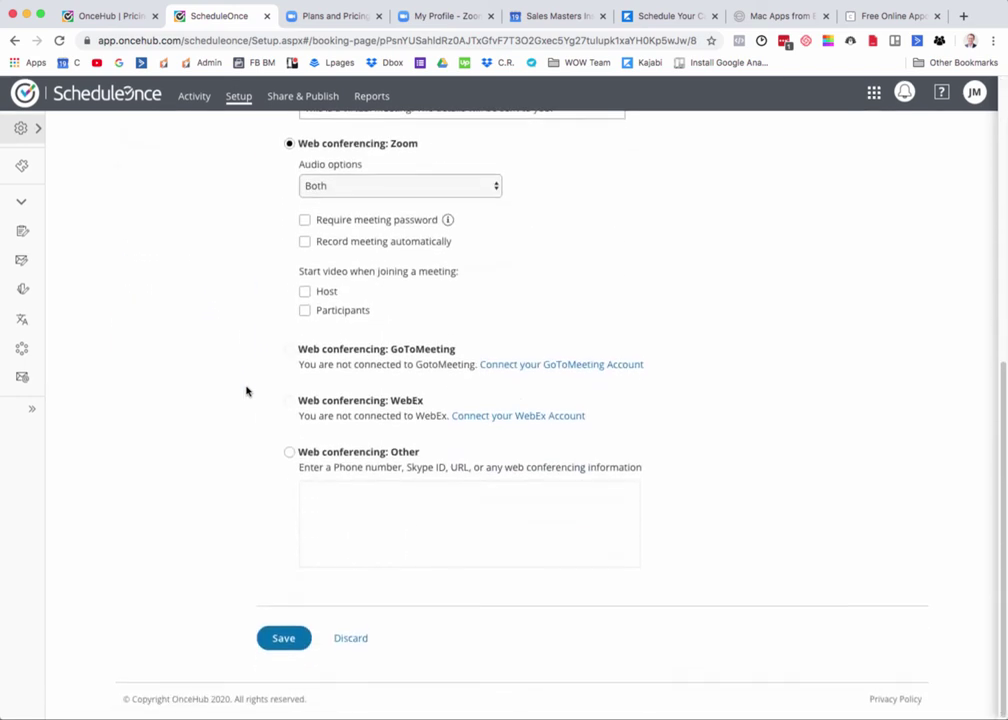
{"action": "left_click", "coordinate": [285, 640]}
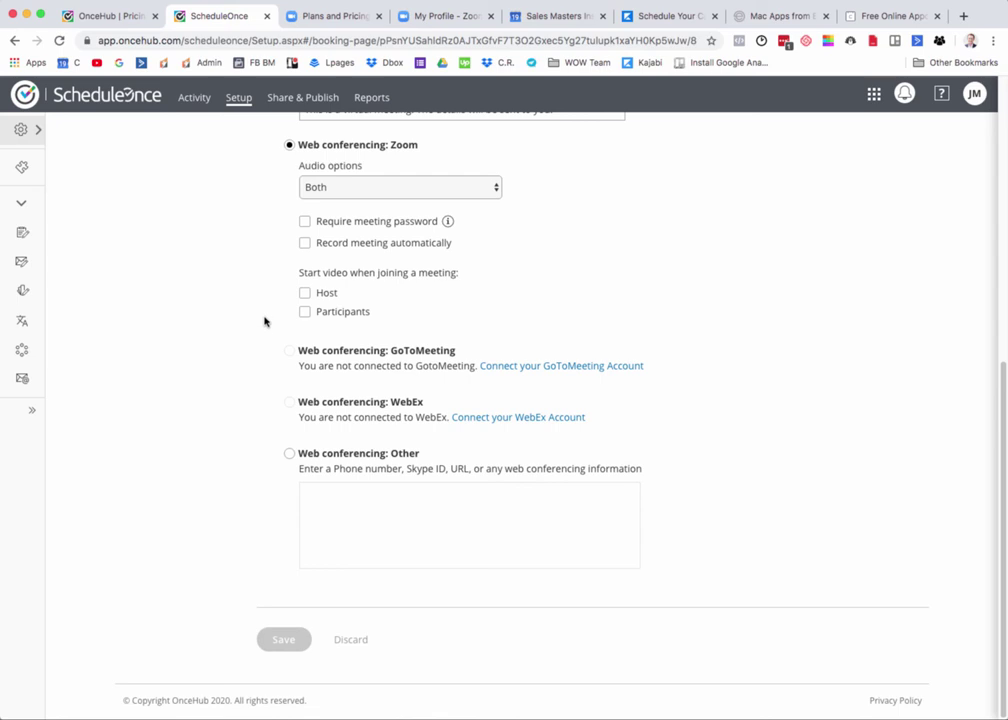
Return to the setup configuration and open the location settings of the owner's personal booking page.
{"action": "scroll", "coordinate": [264, 321], "scroll_direction": "up", "scroll_amount": 10}
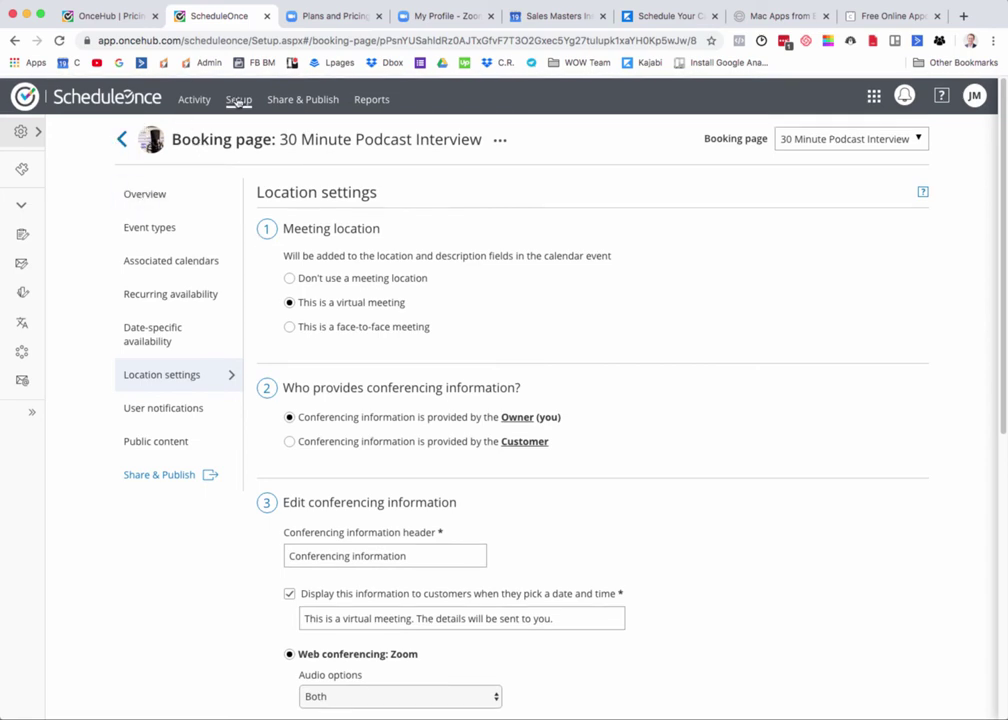
{"action": "left_click", "coordinate": [236, 100]}
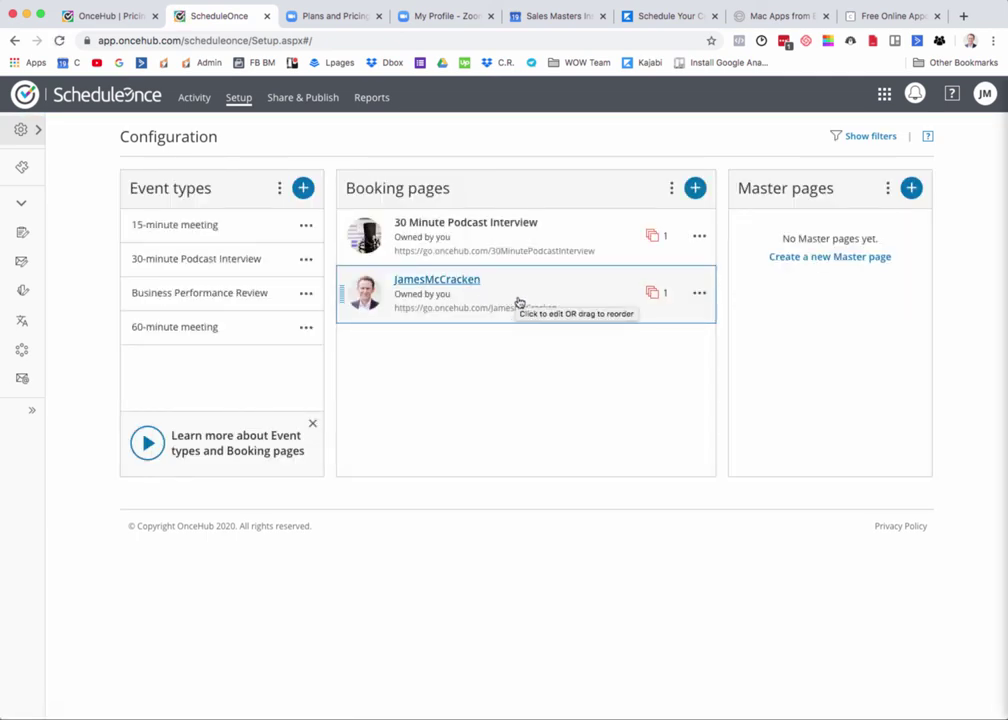
{"action": "left_click", "coordinate": [517, 301]}
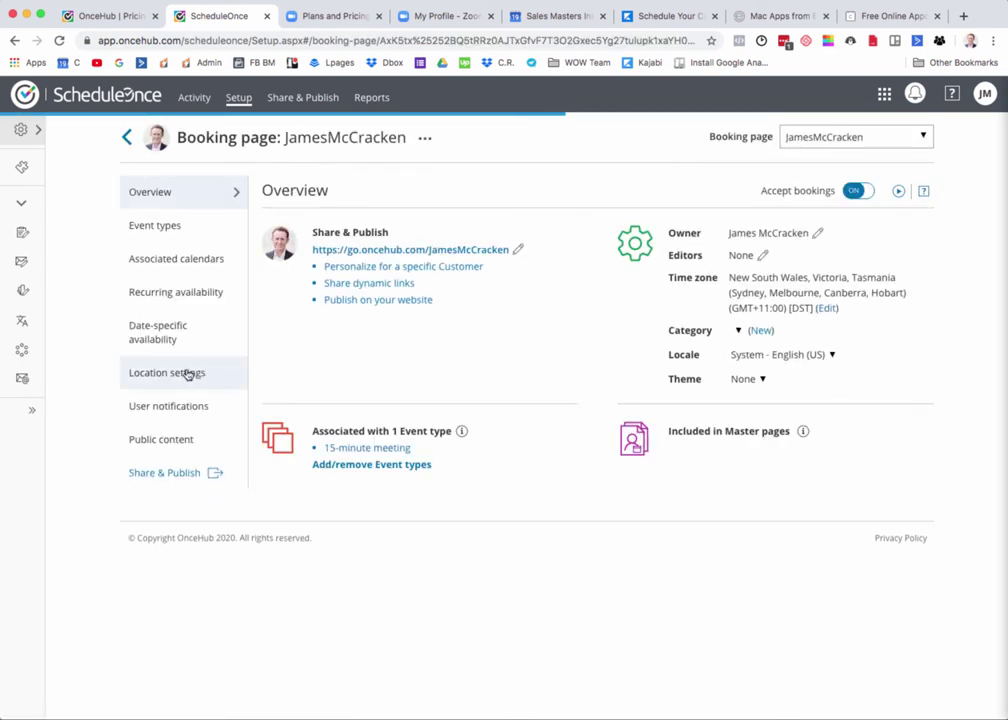
{"action": "left_click", "coordinate": [209, 373]}
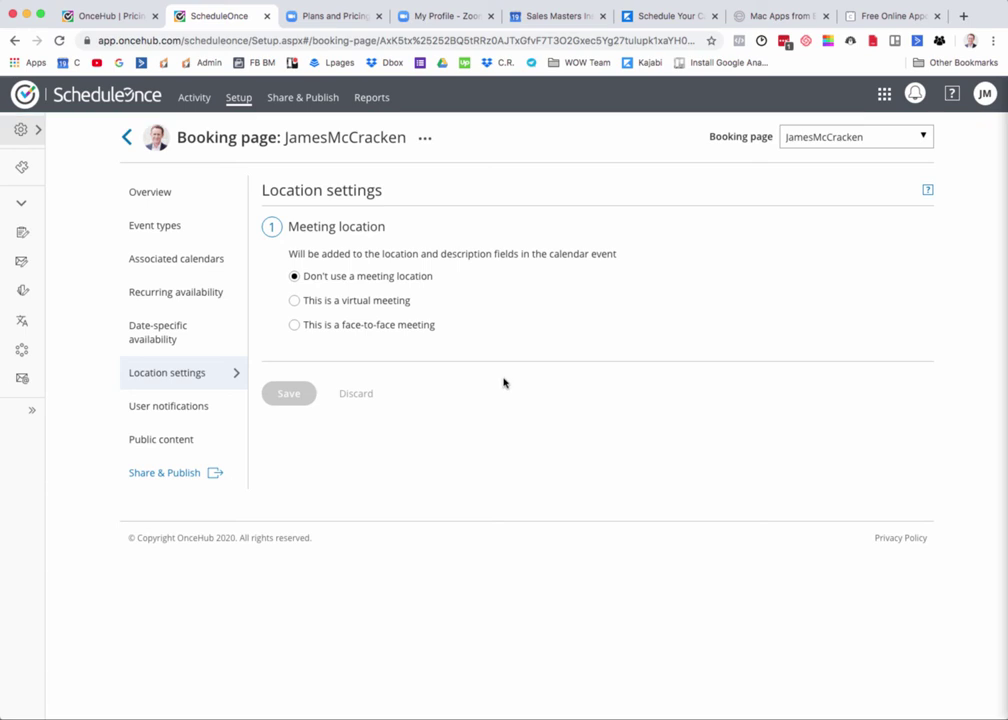
Try the virtual and face-to-face meeting locations for the personal booking page, ending on "This is a virtual meeting".
{"action": "left_click", "coordinate": [294, 300]}
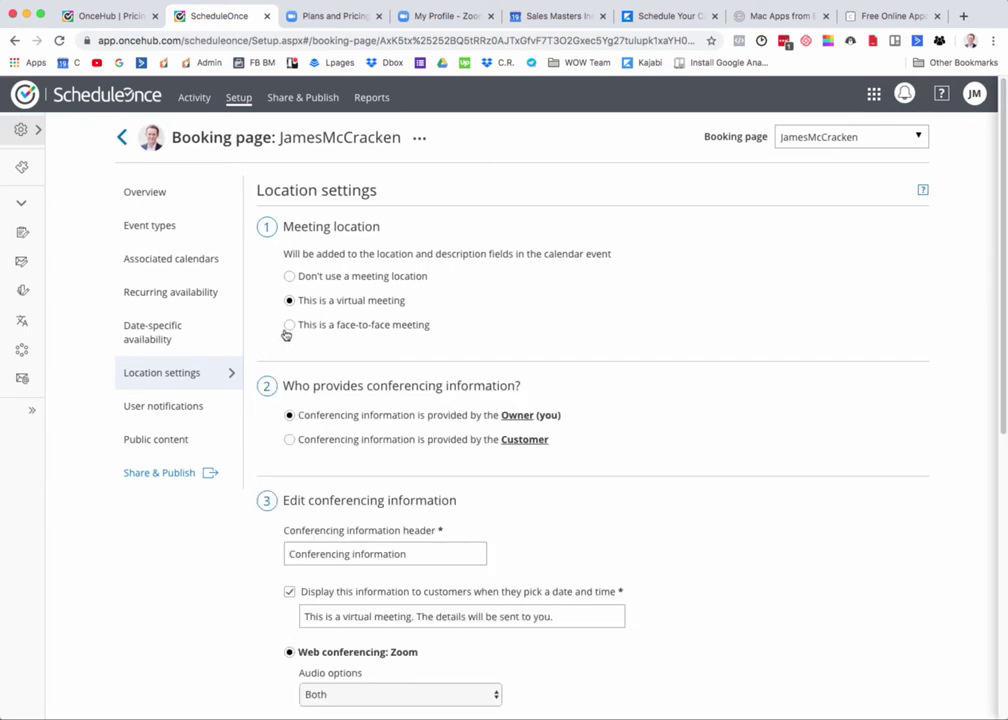
{"action": "scroll", "coordinate": [293, 330], "scroll_direction": "down", "scroll_amount": 2}
{"action": "left_click", "coordinate": [291, 287]}
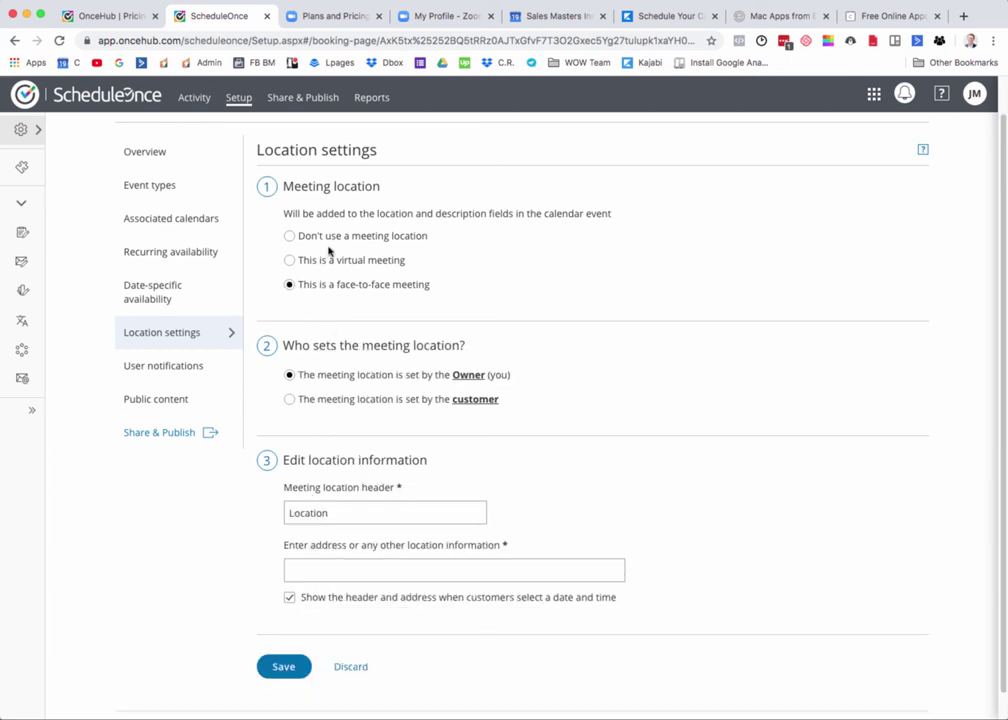
{"action": "left_click", "coordinate": [297, 260]}
Review the personal booking page's conferencing information, including the choices available under Zoom audio options.
{"action": "scroll", "coordinate": [411, 407], "scroll_direction": "down", "scroll_amount": 3}
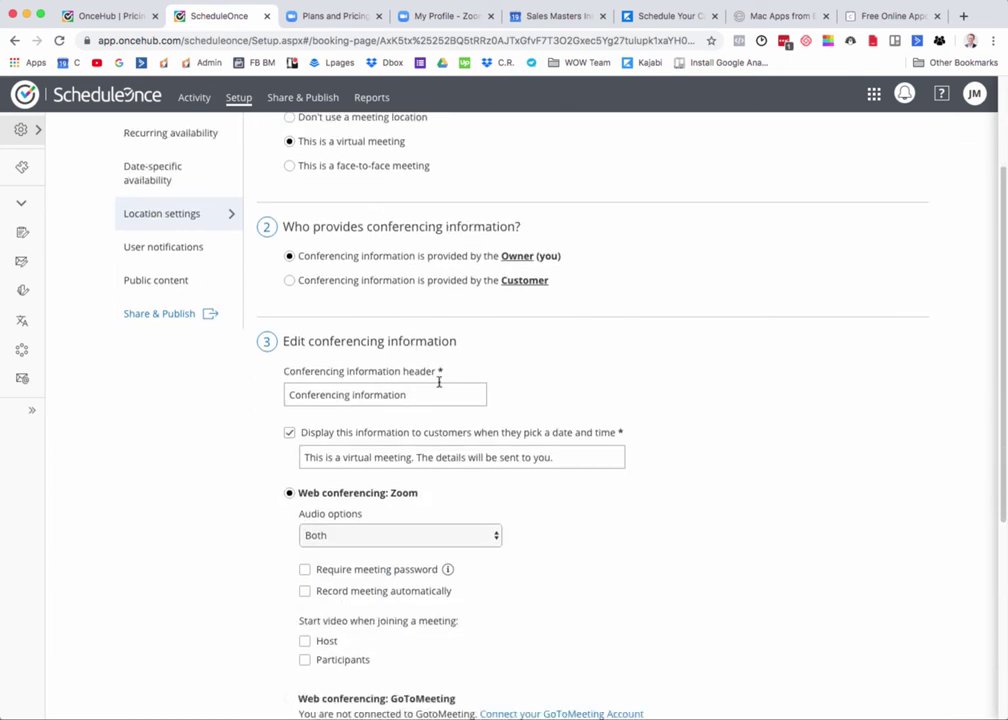
{"action": "scroll", "coordinate": [438, 381], "scroll_direction": "down", "scroll_amount": 3}
{"action": "scroll", "coordinate": [472, 352], "scroll_direction": "down", "scroll_amount": 2}
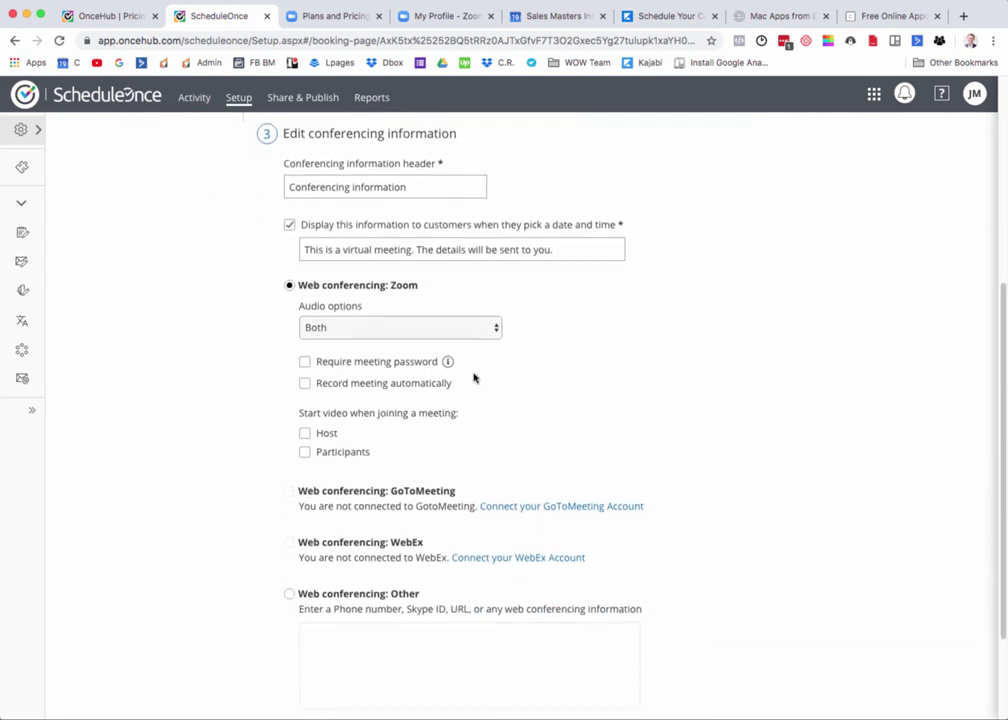
{"action": "left_click", "coordinate": [490, 322]}
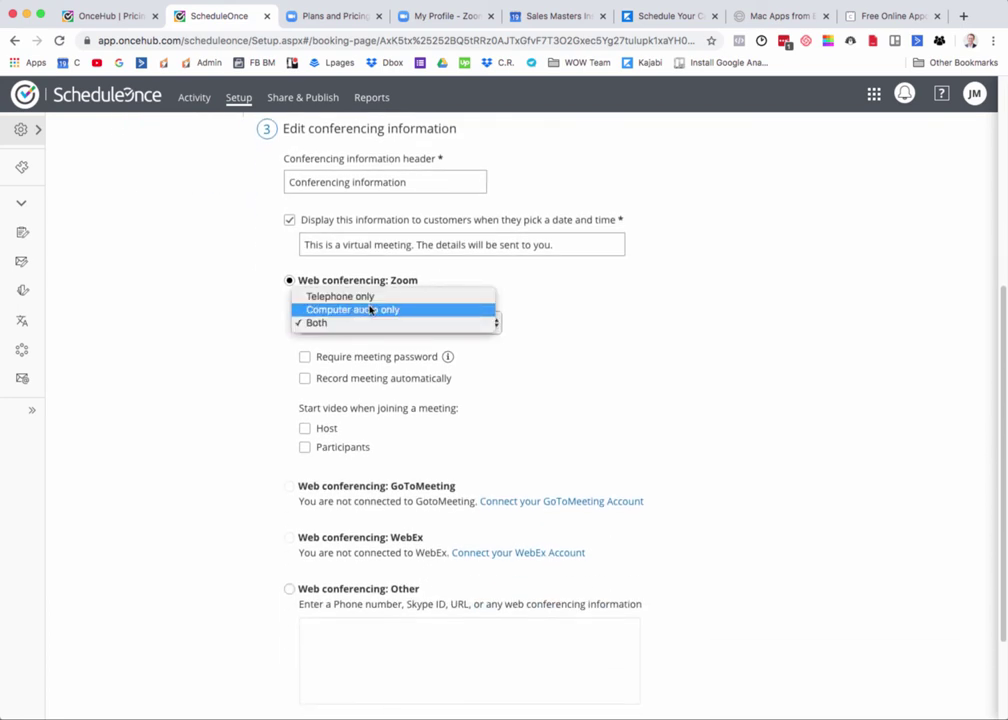
{"action": "left_click", "coordinate": [581, 376]}
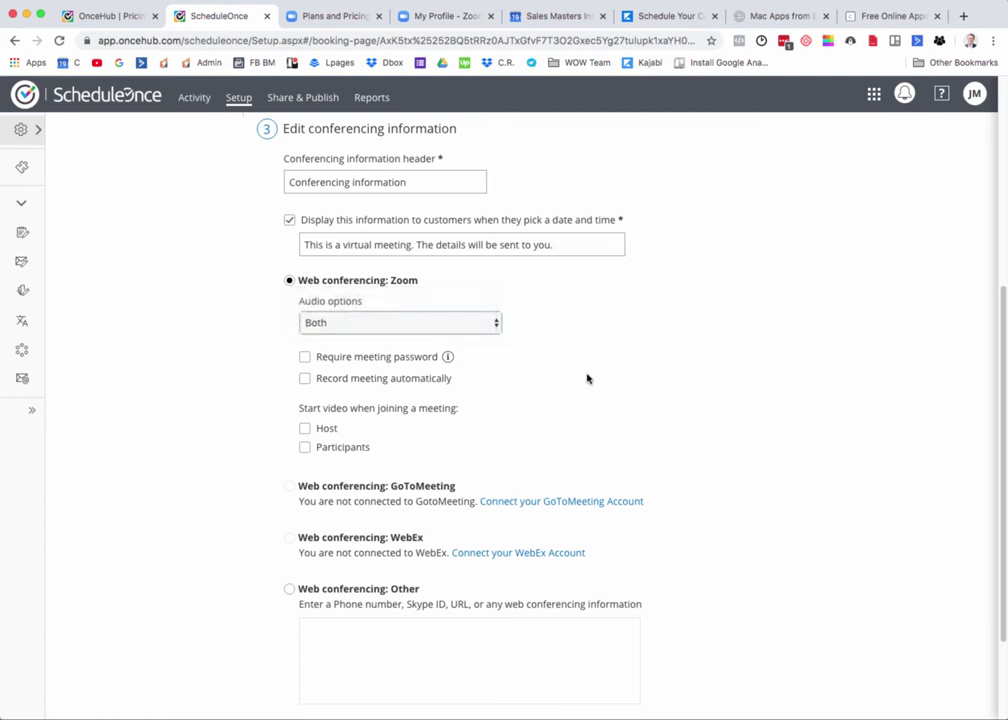
{"action": "scroll", "coordinate": [278, 381], "scroll_direction": "down", "scroll_amount": 2}
{"action": "scroll", "coordinate": [278, 381], "scroll_direction": "down", "scroll_amount": 1}
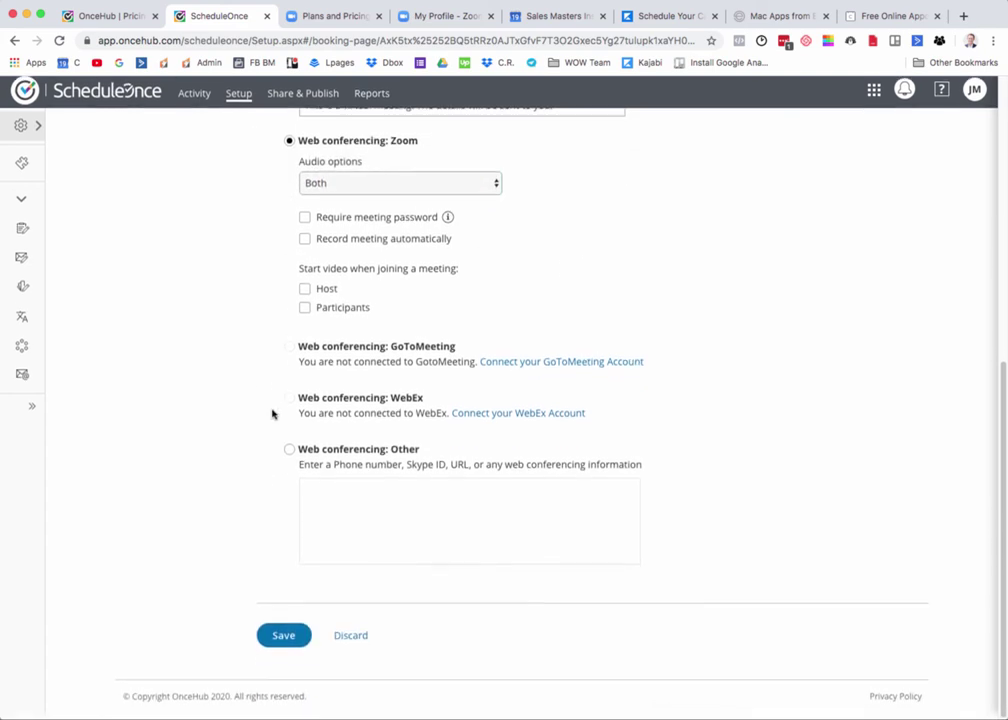
Go back to the personal booking page's overview, leaving the location settings without saving the changes.
{"action": "scroll", "coordinate": [267, 390], "scroll_direction": "up", "scroll_amount": 10}
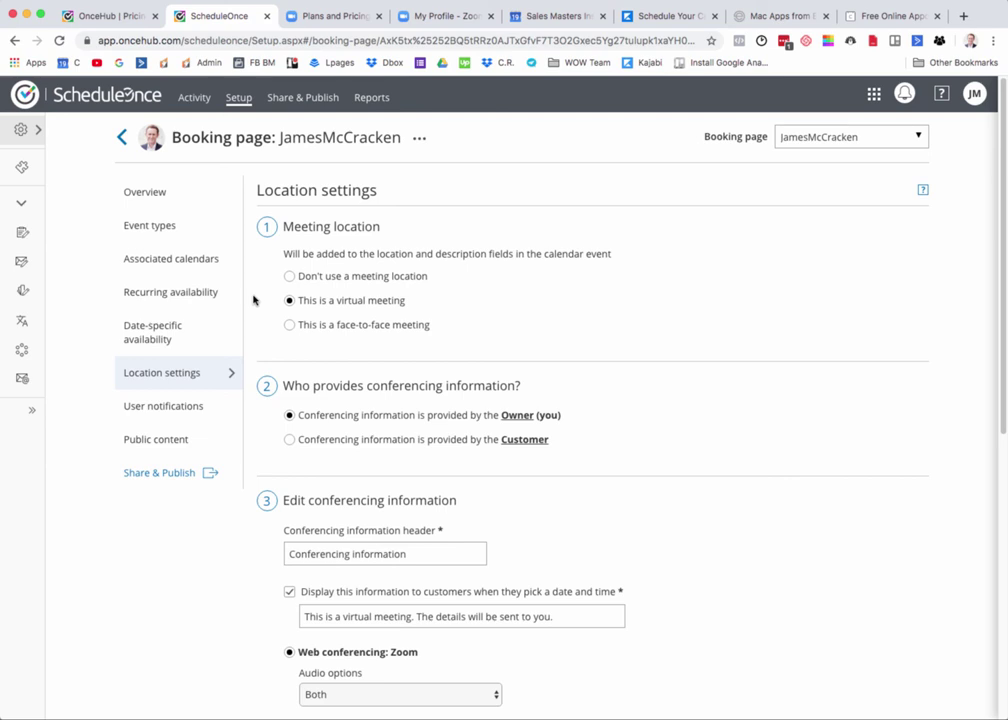
{"action": "scroll", "coordinate": [253, 300], "scroll_direction": "left", "scroll_amount": 5}
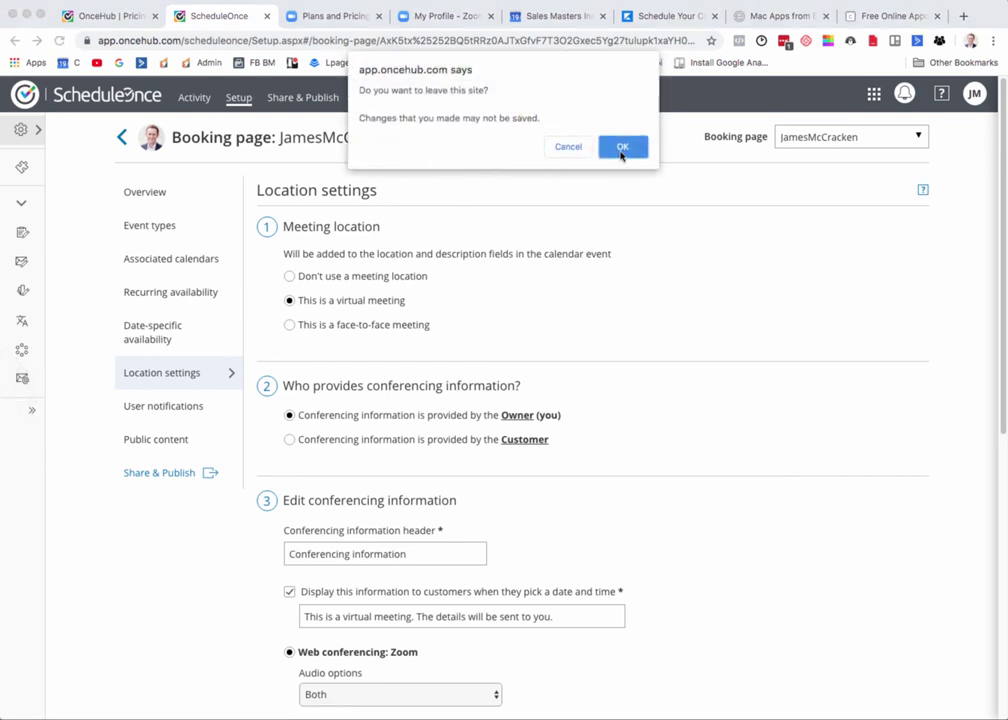
{"action": "left_click", "coordinate": [621, 148]}
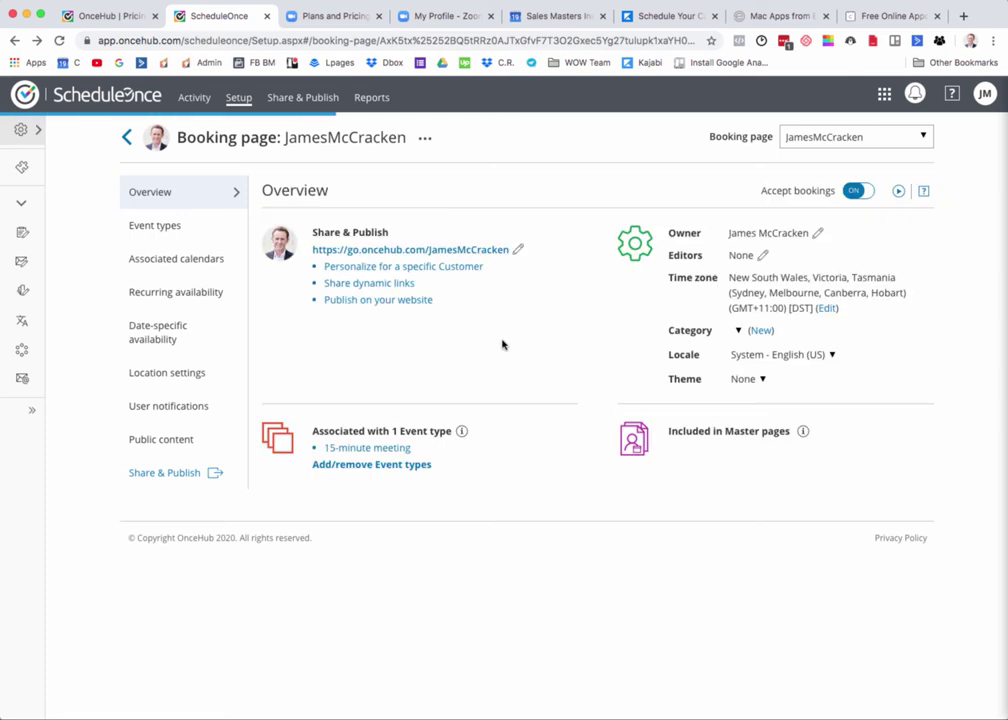